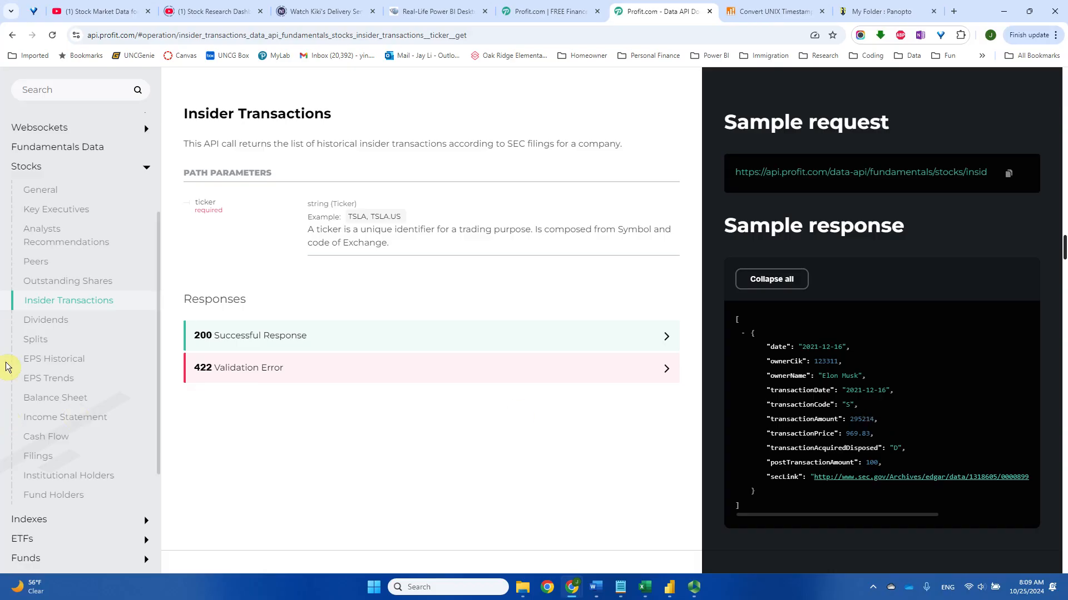
Review the Stocks General endpoint's sample response, and copy the sample request URL of the Insider Transactions endpoint.
left_click(56, 196)
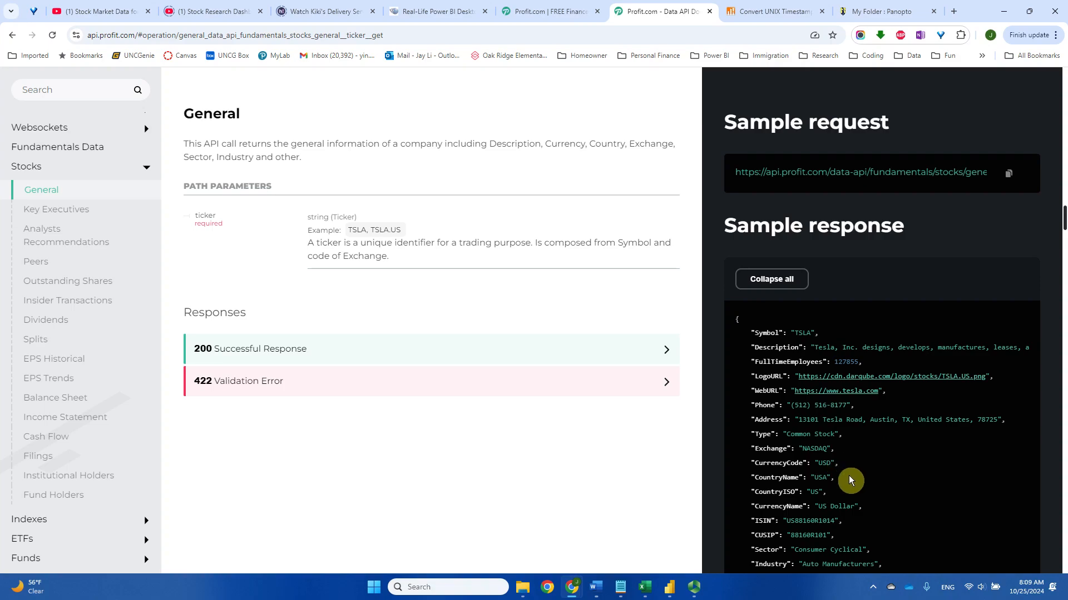
scroll(849, 480, "down", 1)
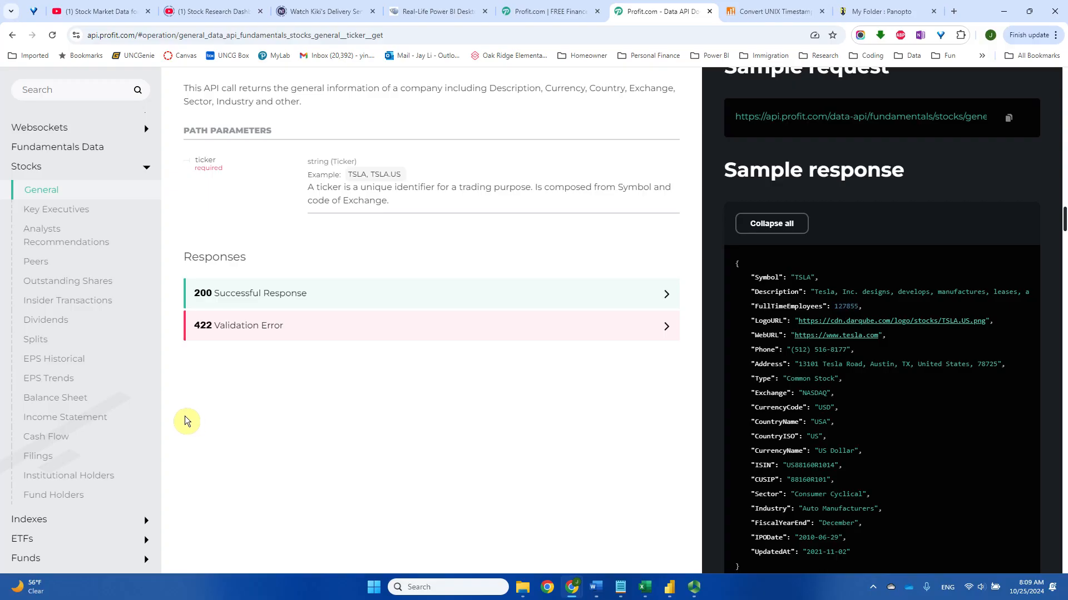
left_click(87, 304)
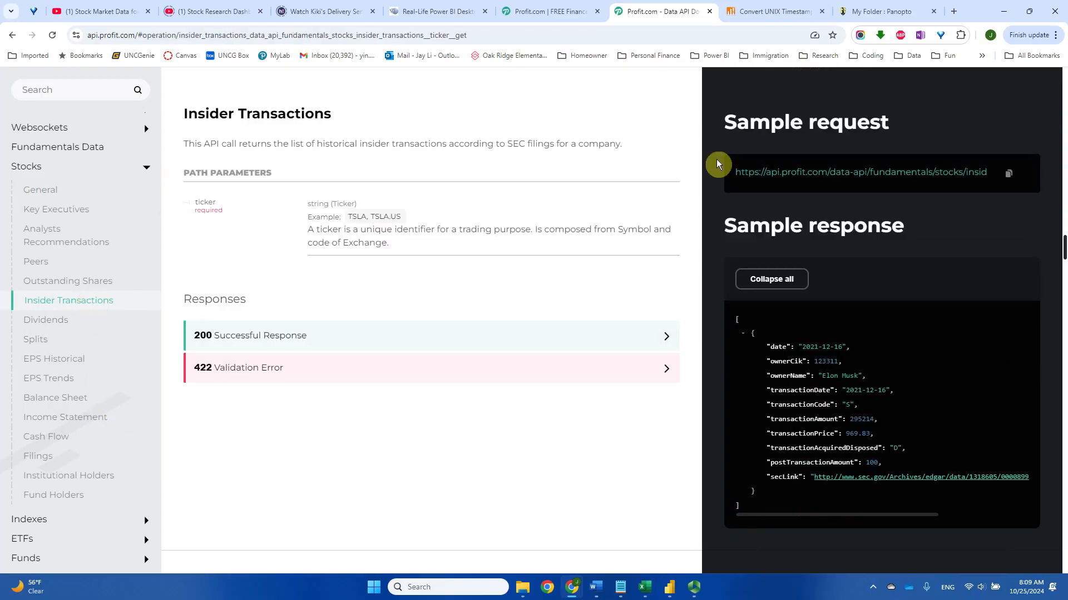
left_click(1009, 176)
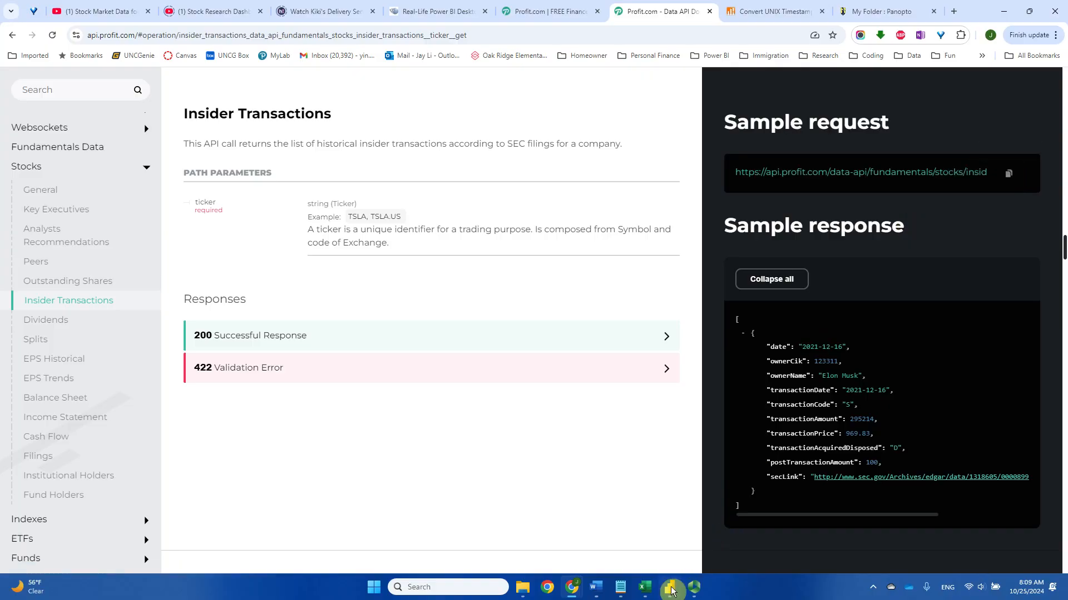
Switch to the Power Query Editor in Power BI, start a new Web source and paste the copied insider transactions URL.
mouse_move(669, 587)
left_click(689, 545)
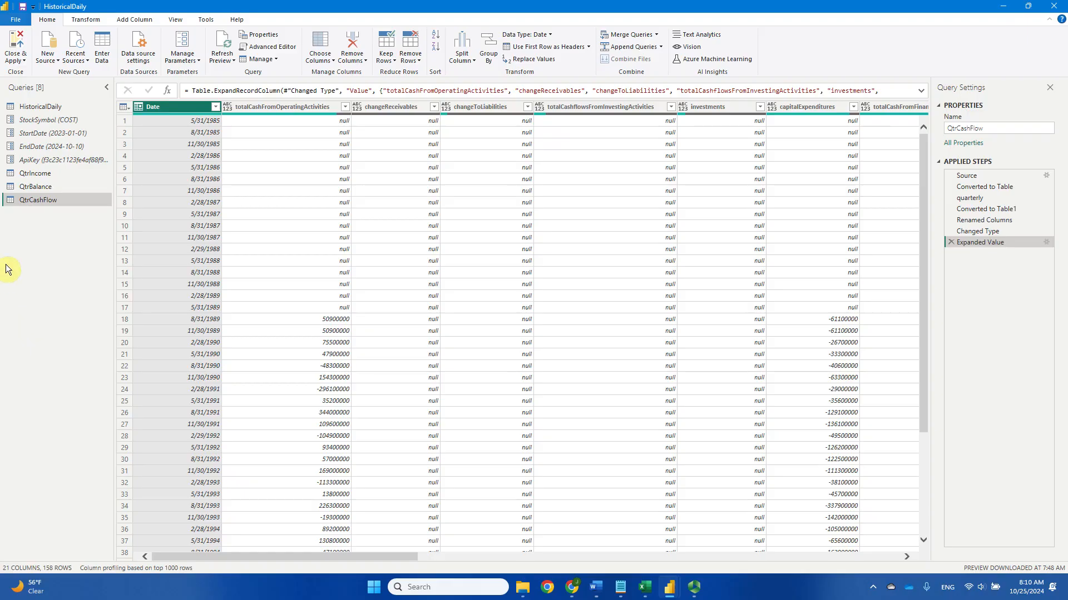
left_click(55, 62)
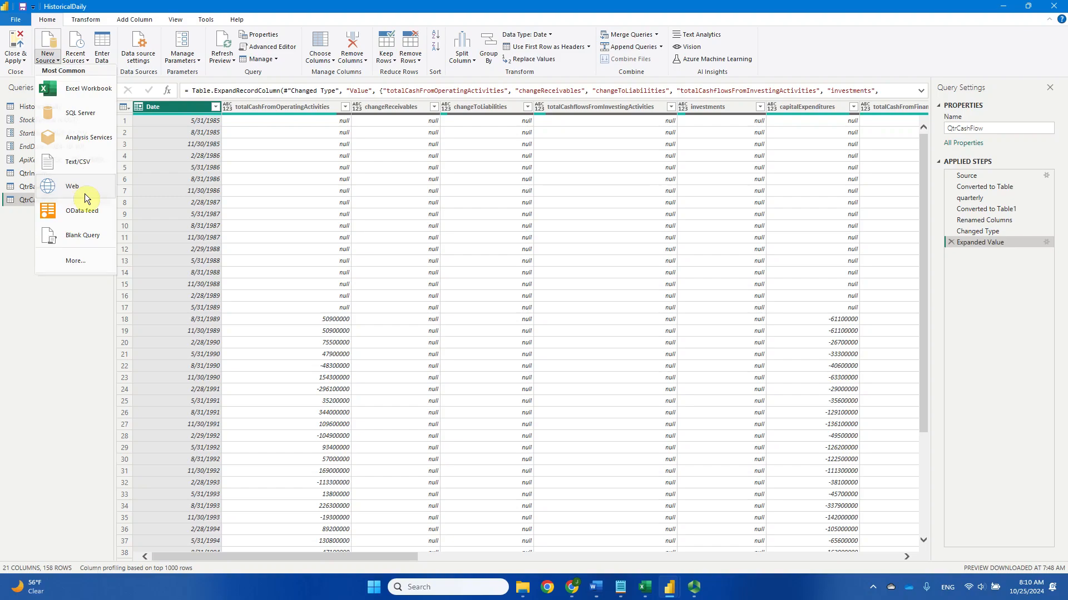
left_click(85, 193)
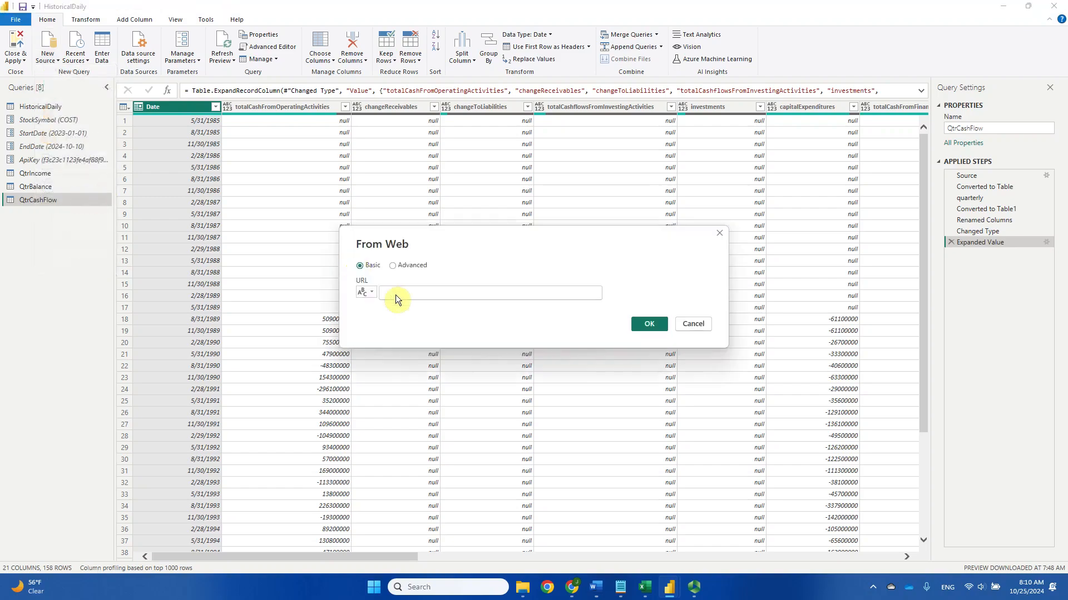
left_click(395, 294)
key("ctrl+v")
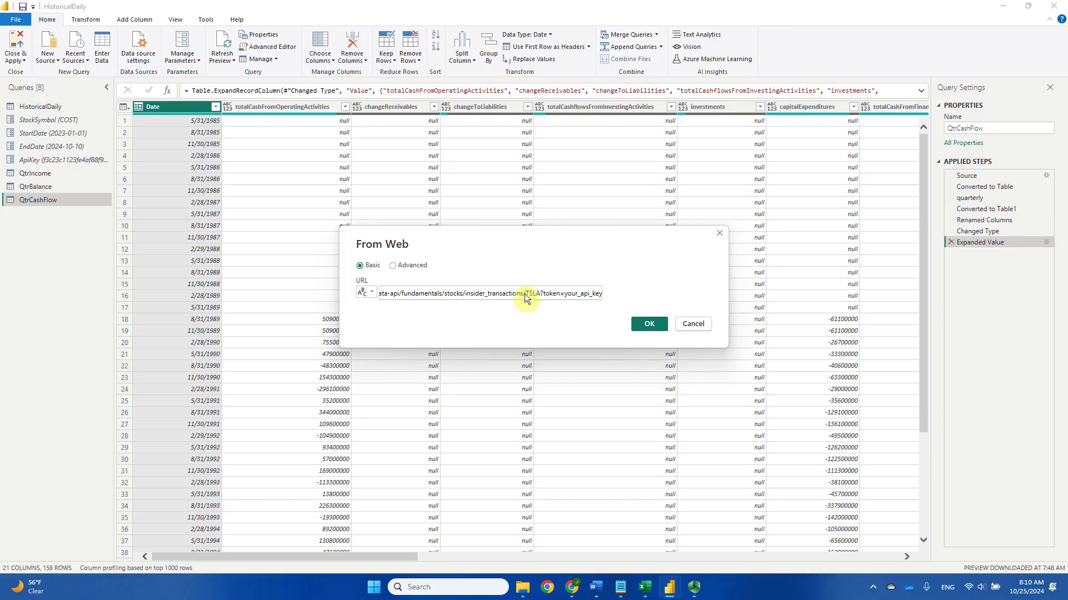
Change the URL's ticker to AAPL, replace the your_api_key placeholder with the API key, and load the data as a query.
left_click_drag(524, 295, 541, 294)
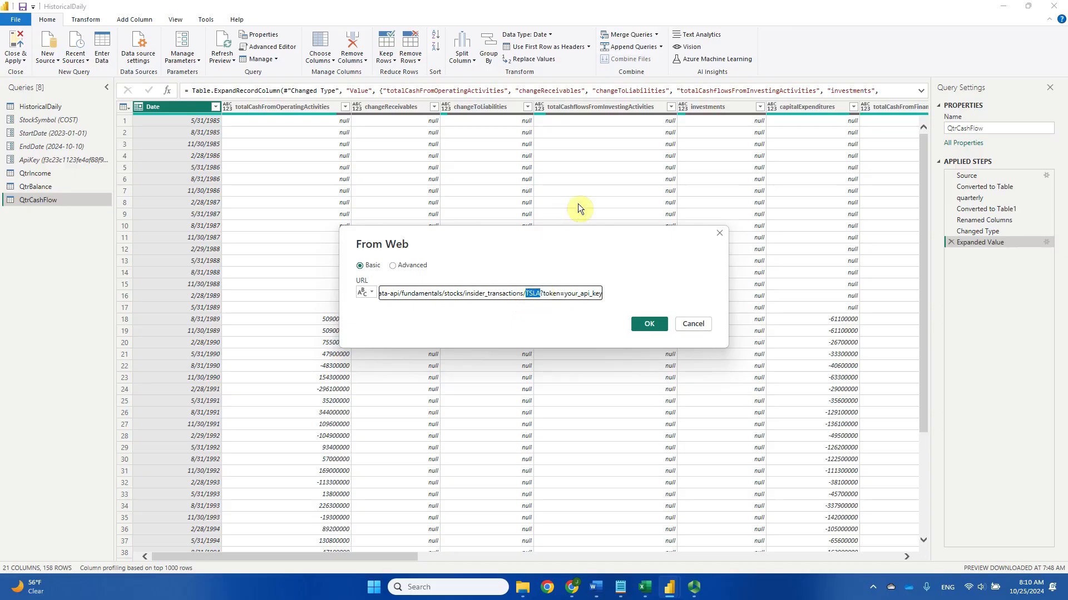
type("A")
key("Right")
type("PL")
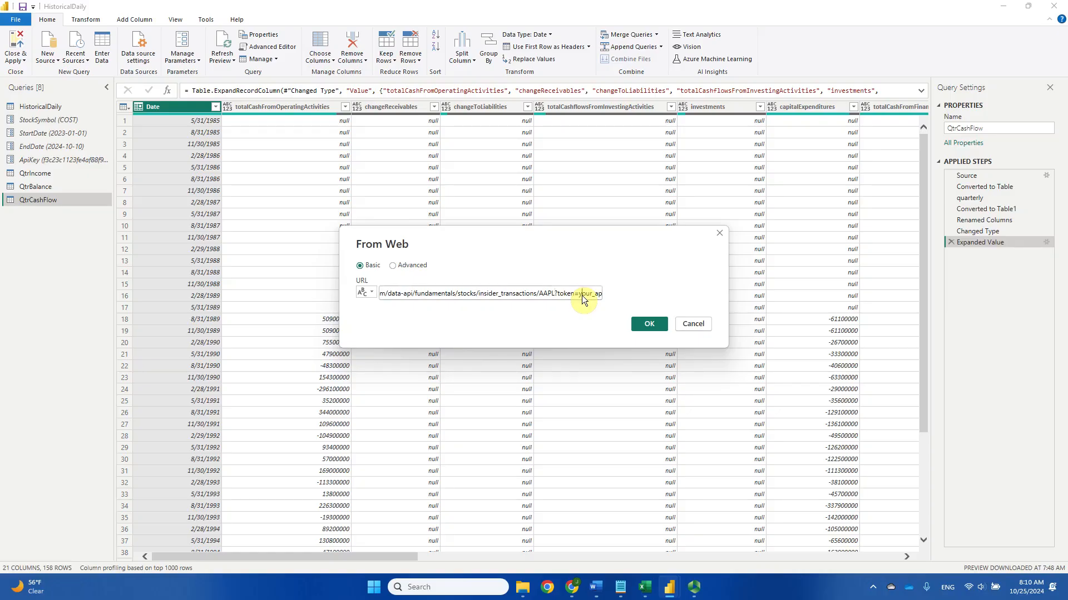
left_click_drag(579, 296, 613, 298)
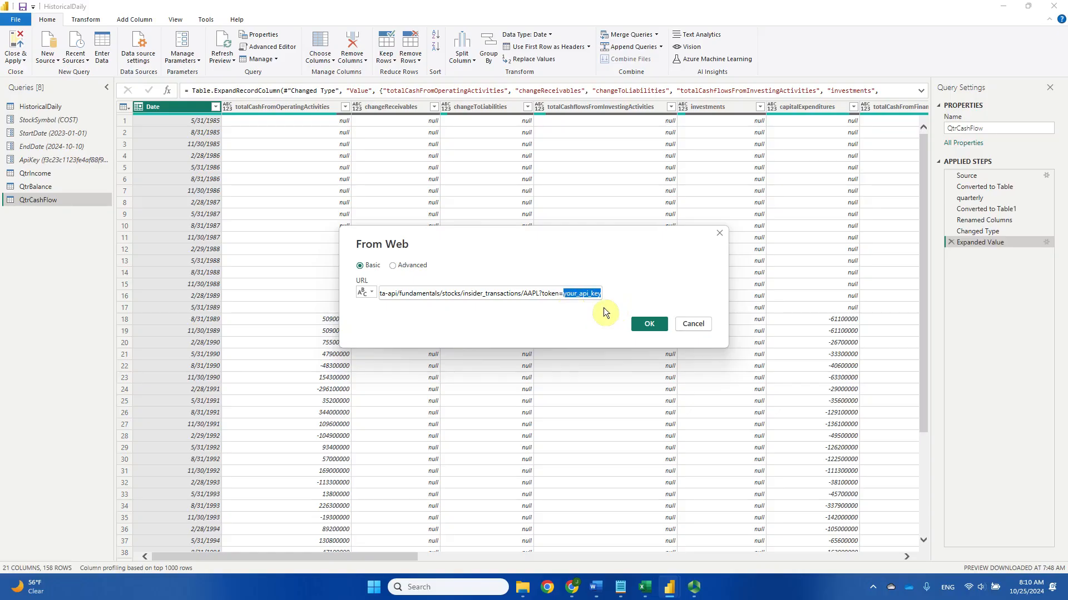
left_click(655, 325)
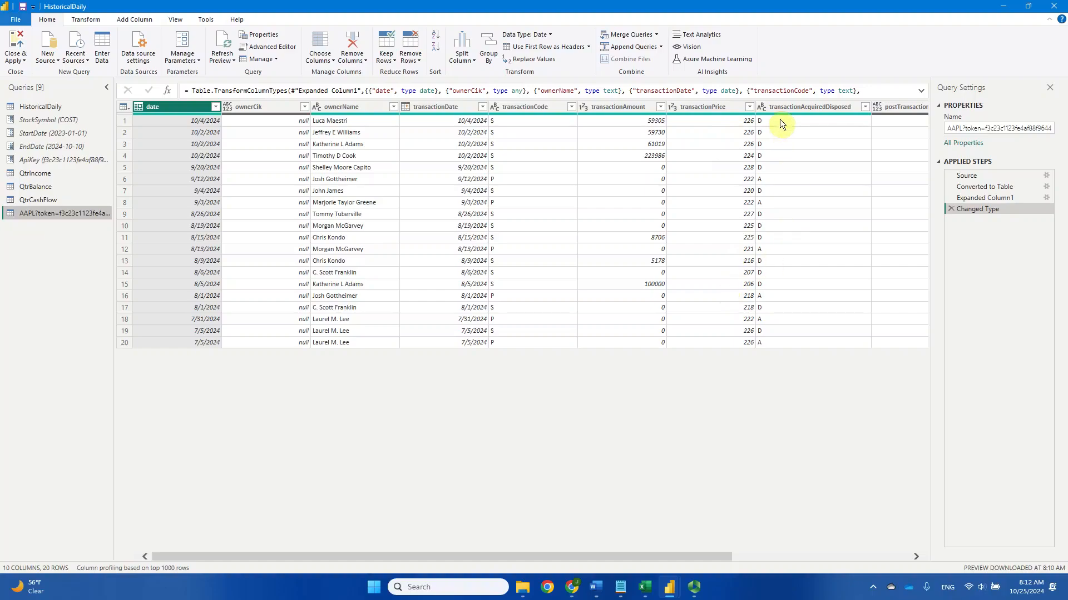
Look through the insider transaction columns, rename the new query as InsiderTrading and open its Advanced Editor.
mouse_move(792, 114)
left_click_drag(715, 552, 841, 555)
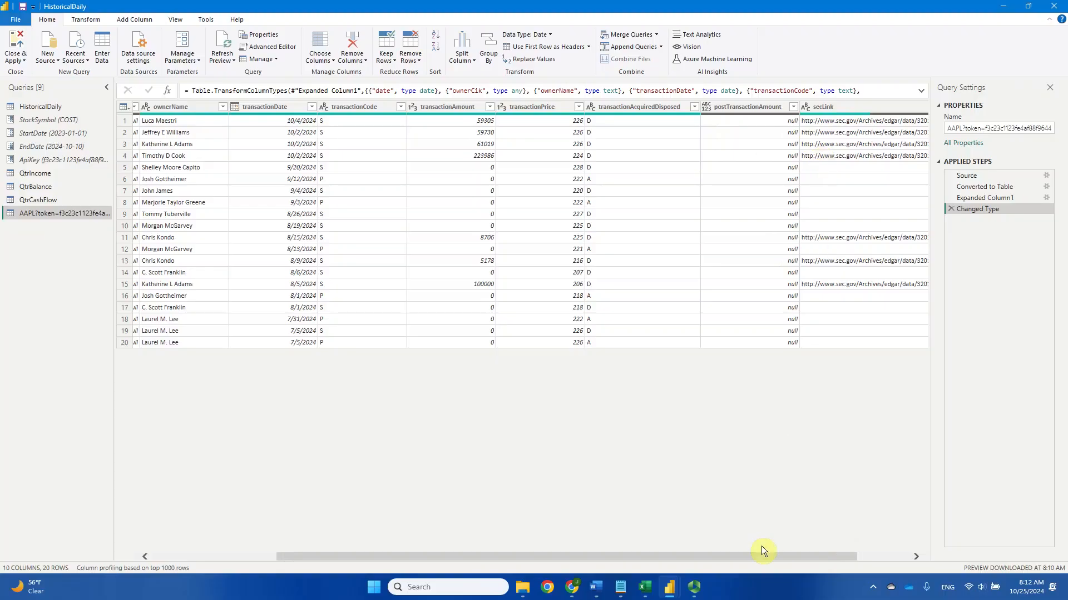
left_click_drag(777, 556, 829, 558)
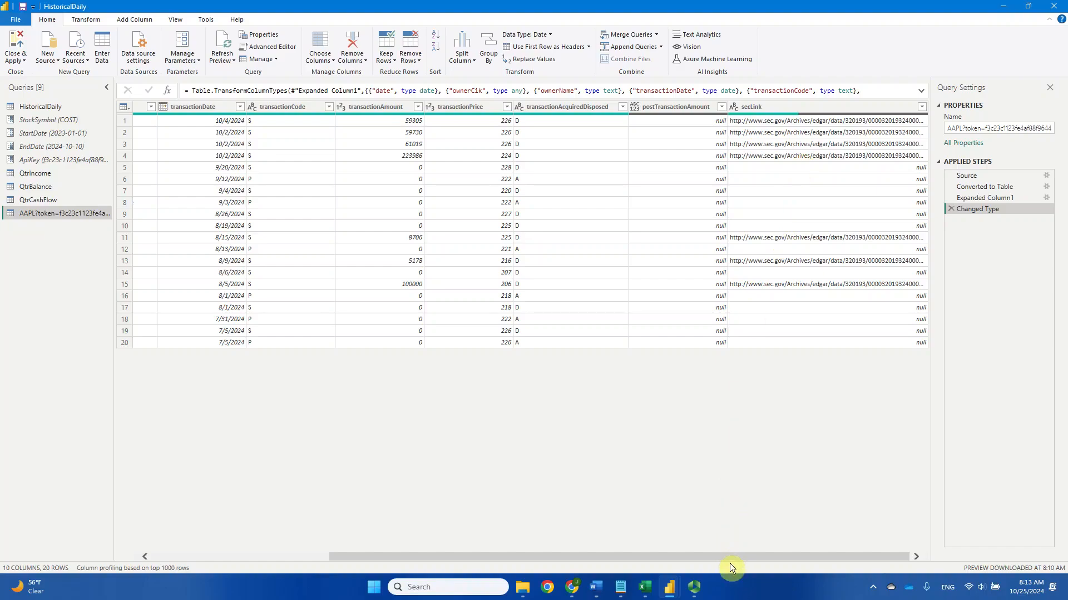
left_click_drag(732, 555, 458, 542)
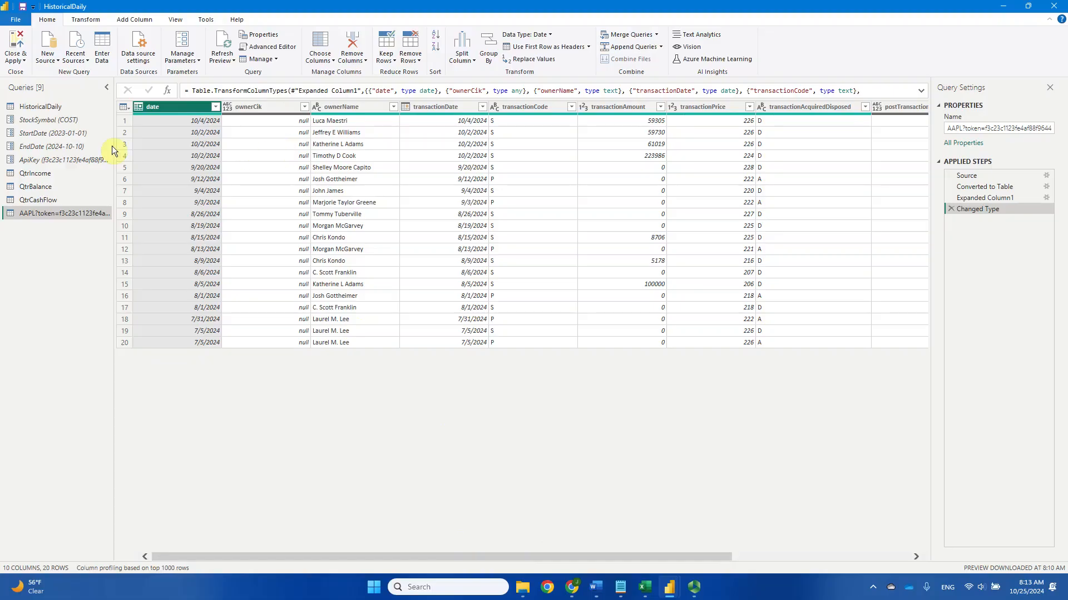
double_click(56, 213)
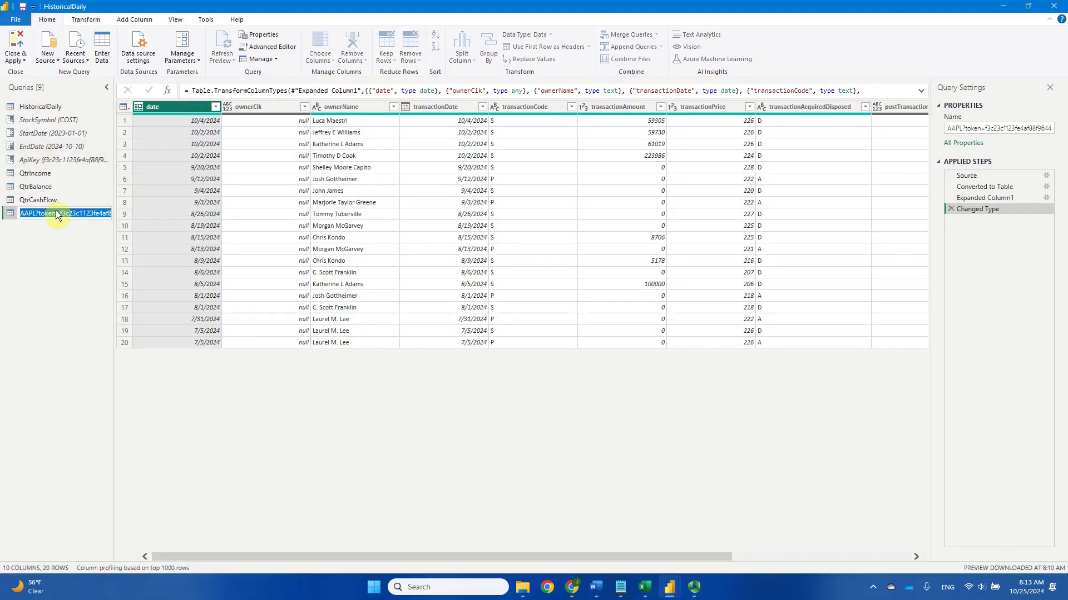
key("BackSpace")
key("Return")
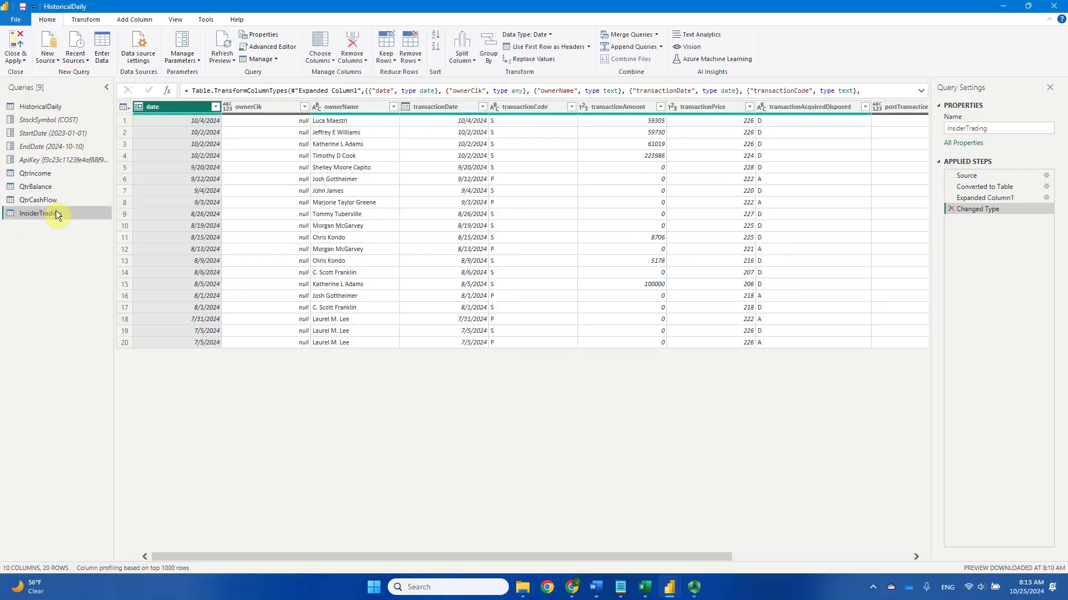
left_click(277, 49)
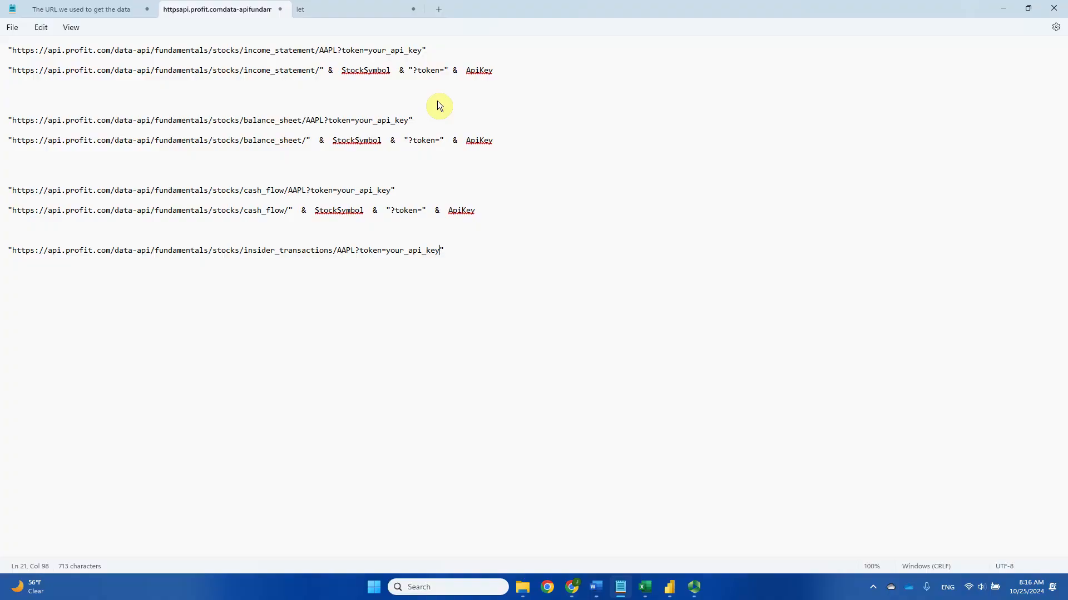
In Notepad, duplicate the quoted insider_transactions AAPL URL onto a new line directly below it.
triple_click(8, 253)
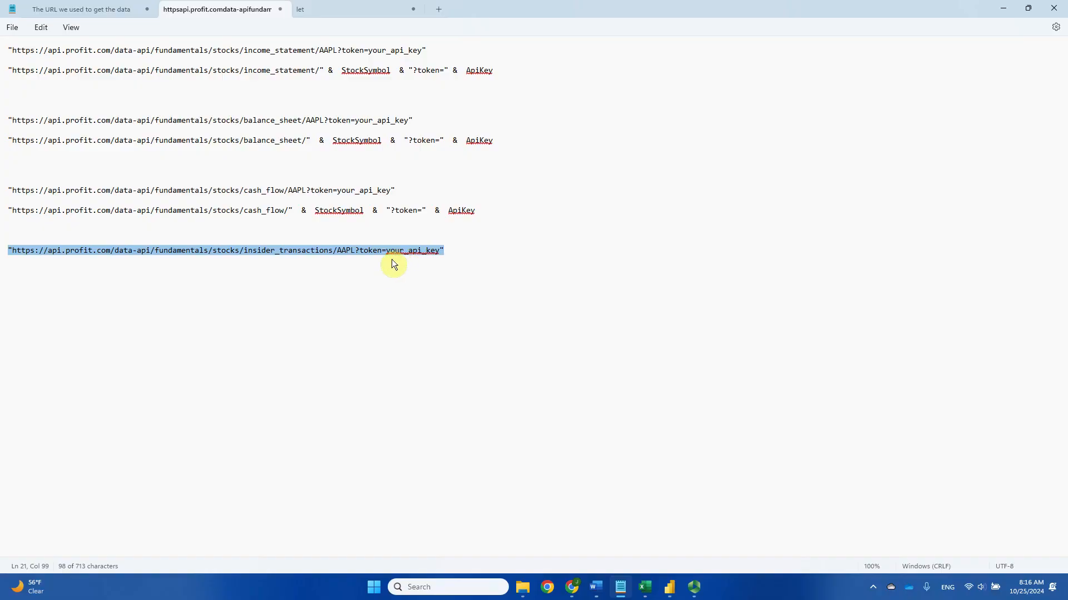
left_click(448, 252)
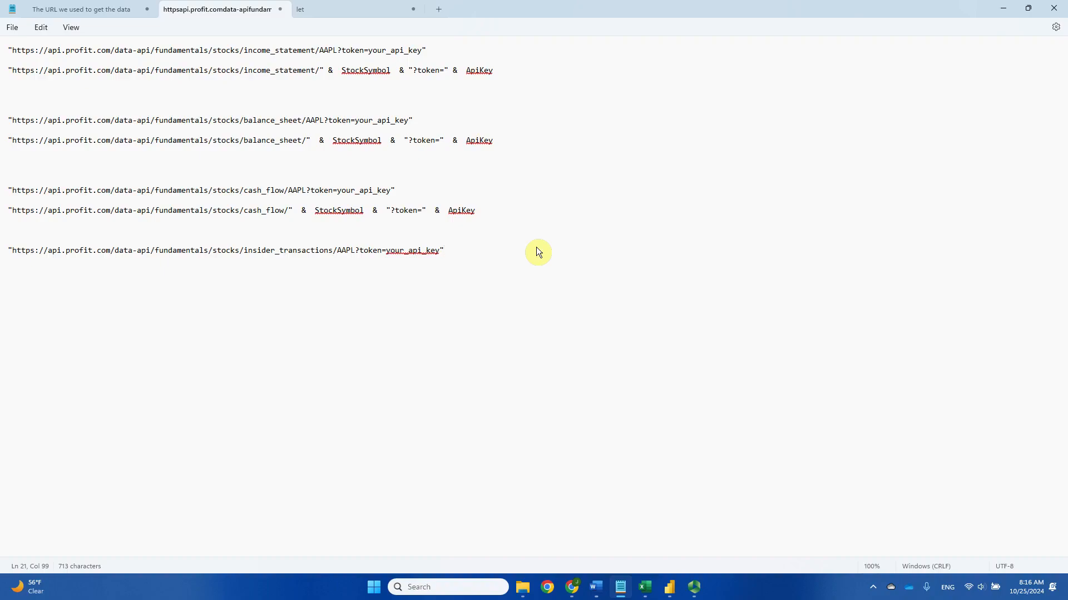
left_click(8, 253)
key("ctrl+c")
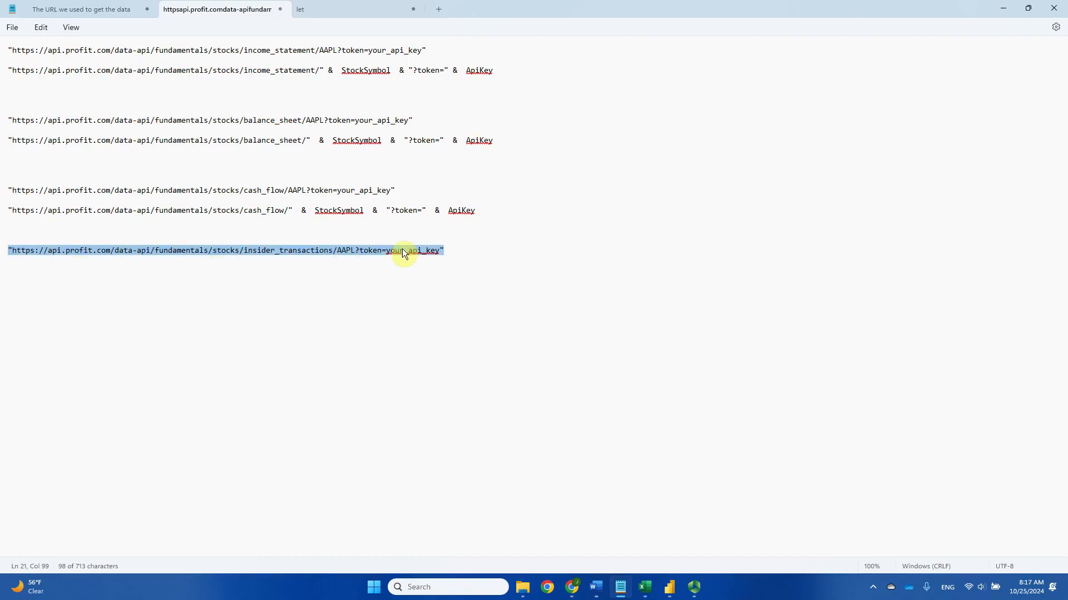
left_click(459, 247)
key("Return")
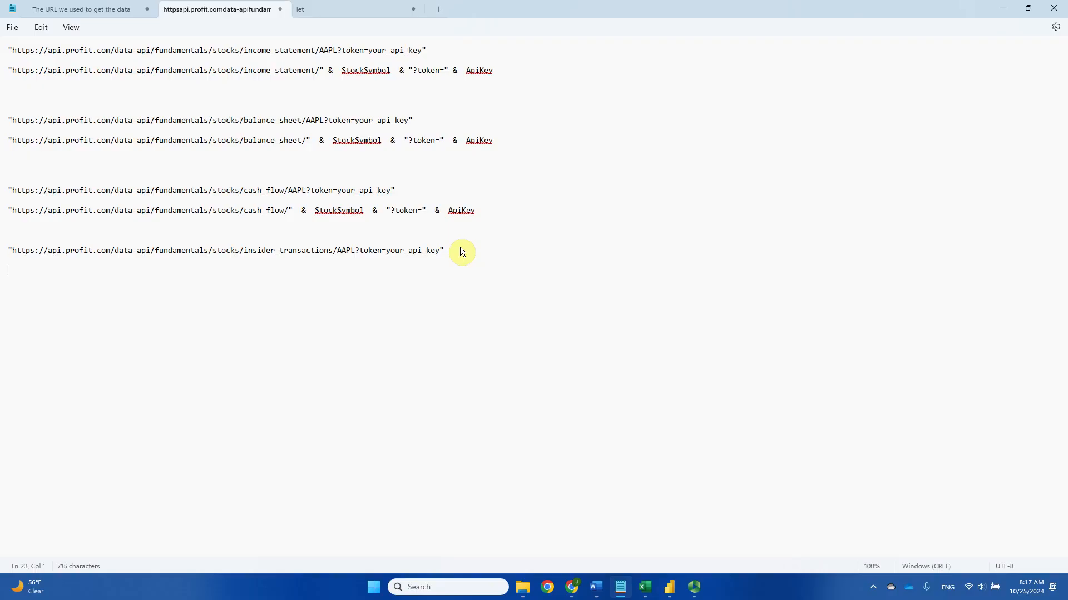
key("ctrl+v")
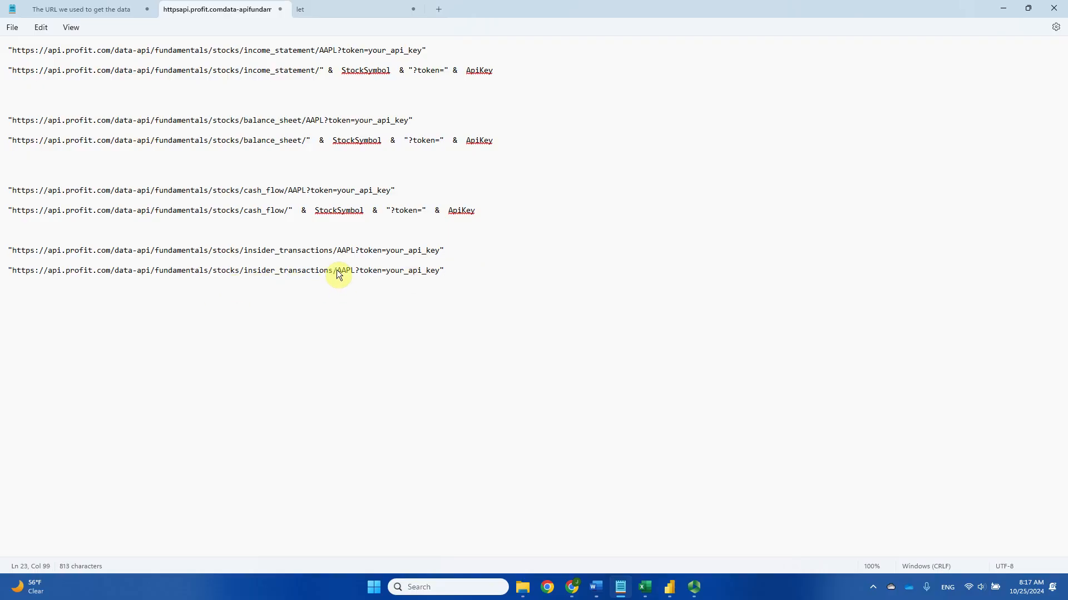
In the duplicated line, close the base URL with a quotation mark after insider_transactions/ and replace AAPL with StockSymbol.
type("\"")
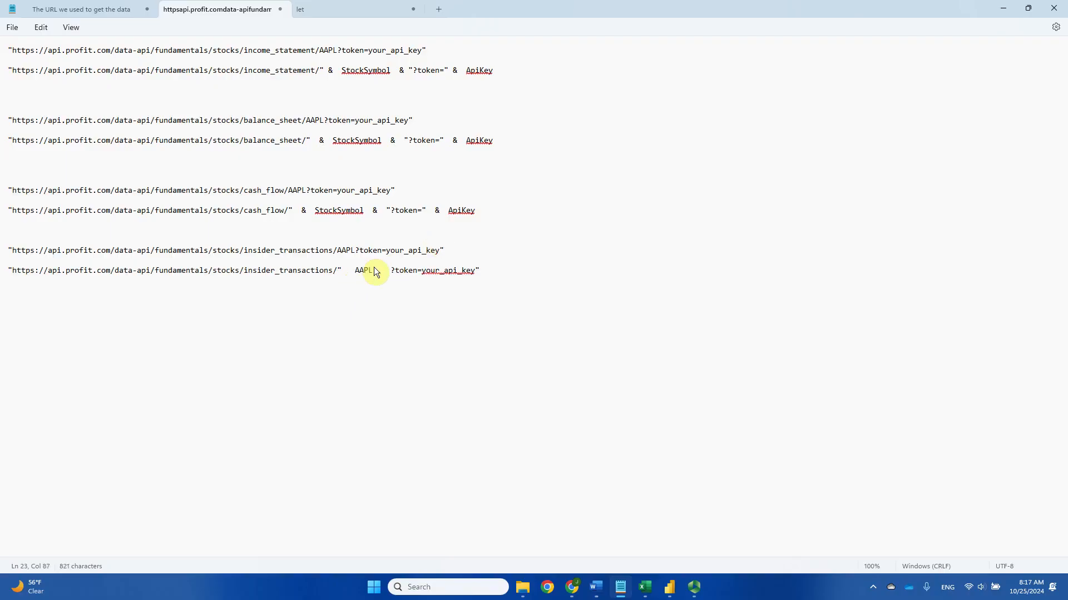
left_click_drag(355, 272, 375, 274)
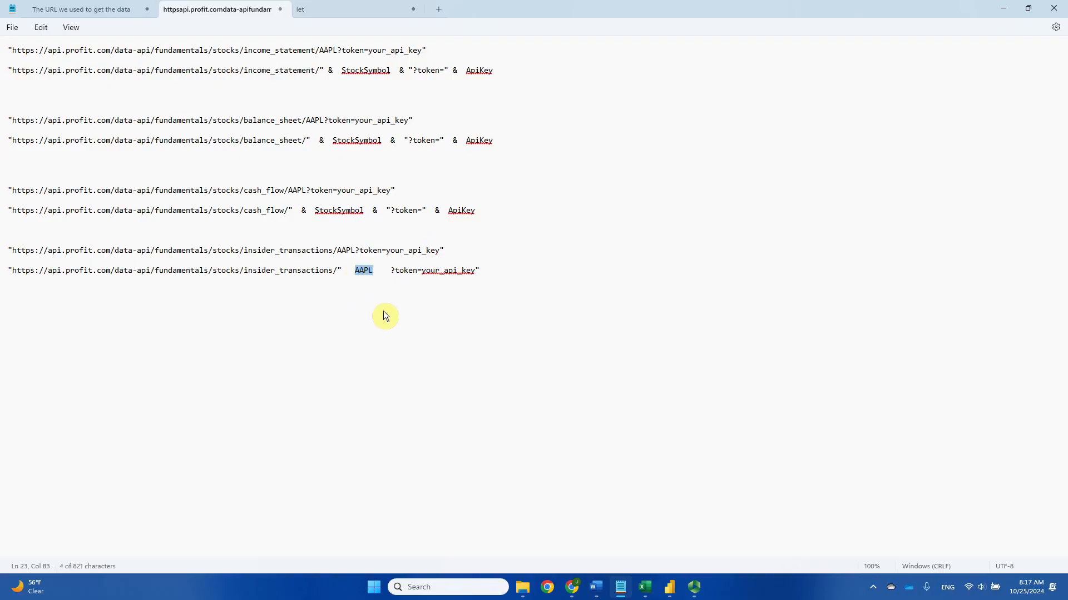
type("Sto")
key("BackSpace")
key("BackSpace")
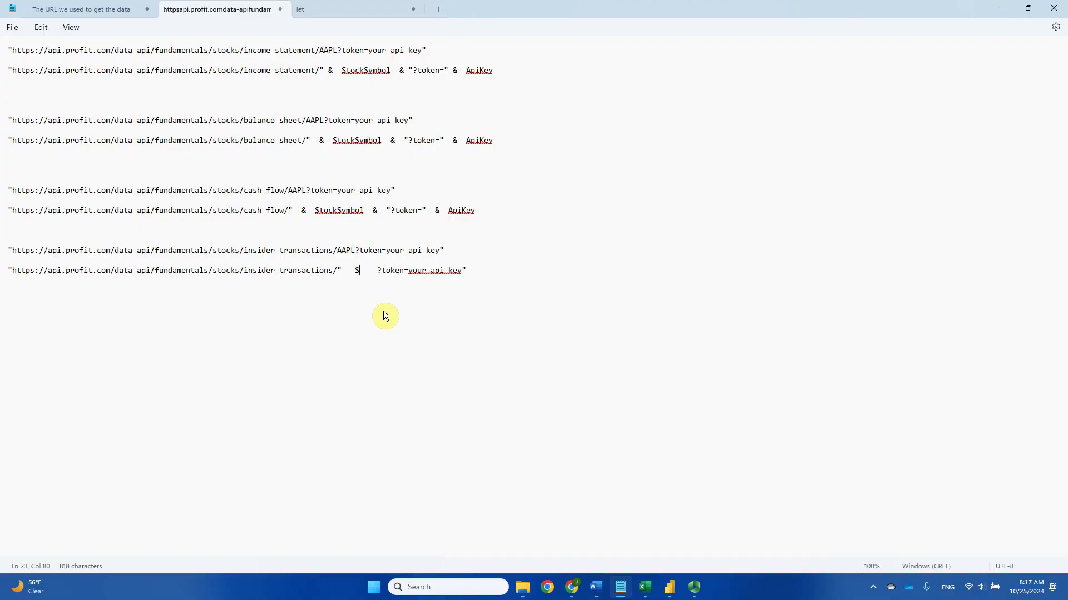
type("sto")
key("BackSpace")
key("BackSpace")
key("BackSpace")
type("tock")
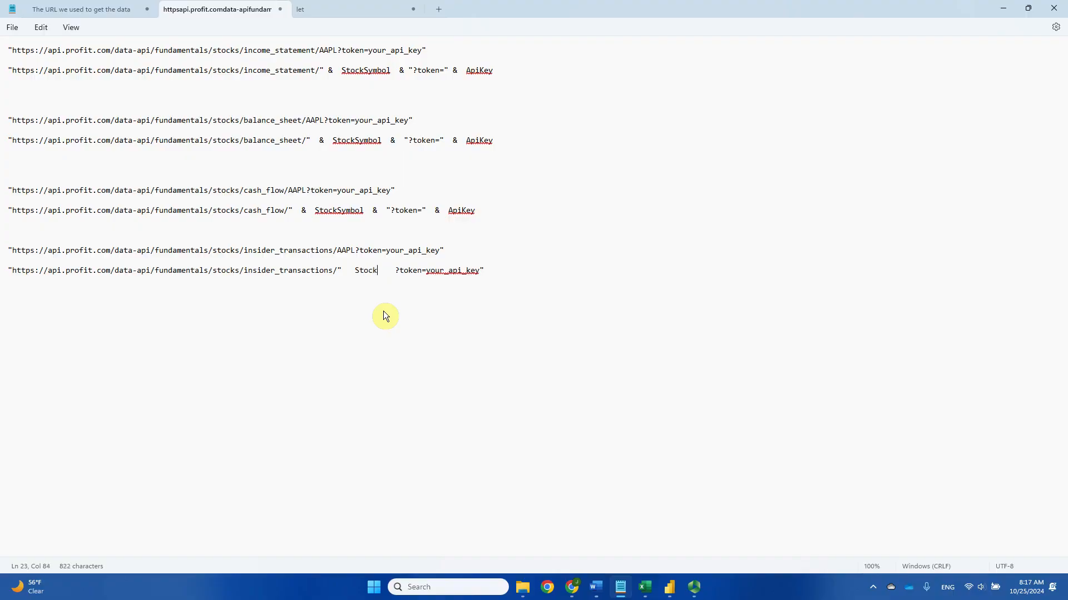
type("Symbol    \"")
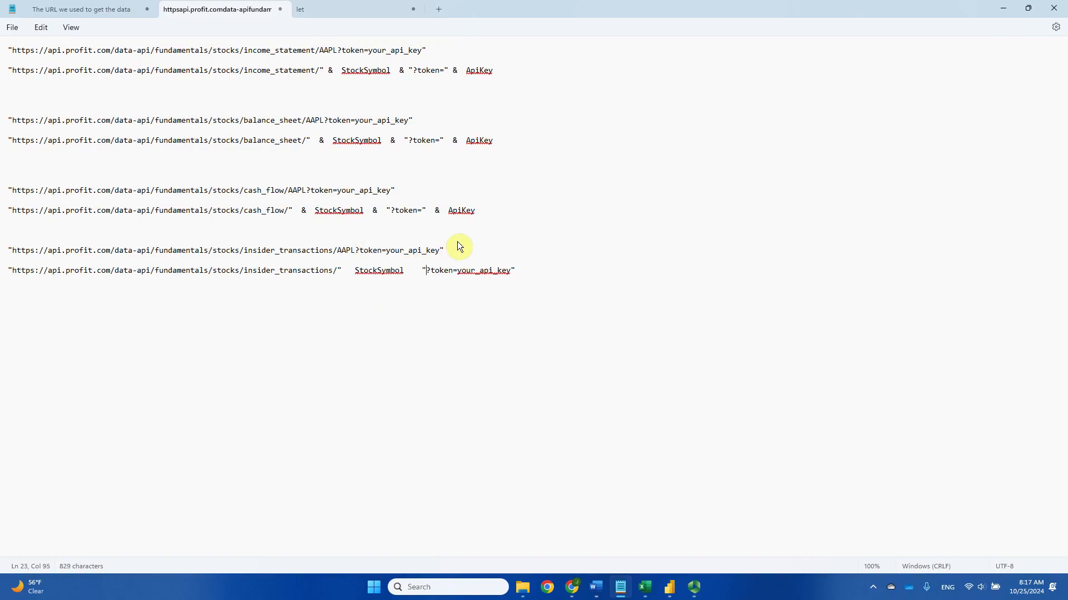
In the duplicated line, enclose ?token= in quotation marks and replace your_api_key and its closing quote with ApiKey.
key("Right")
key("Right")
key("Right")
key("Right")
type("\"")
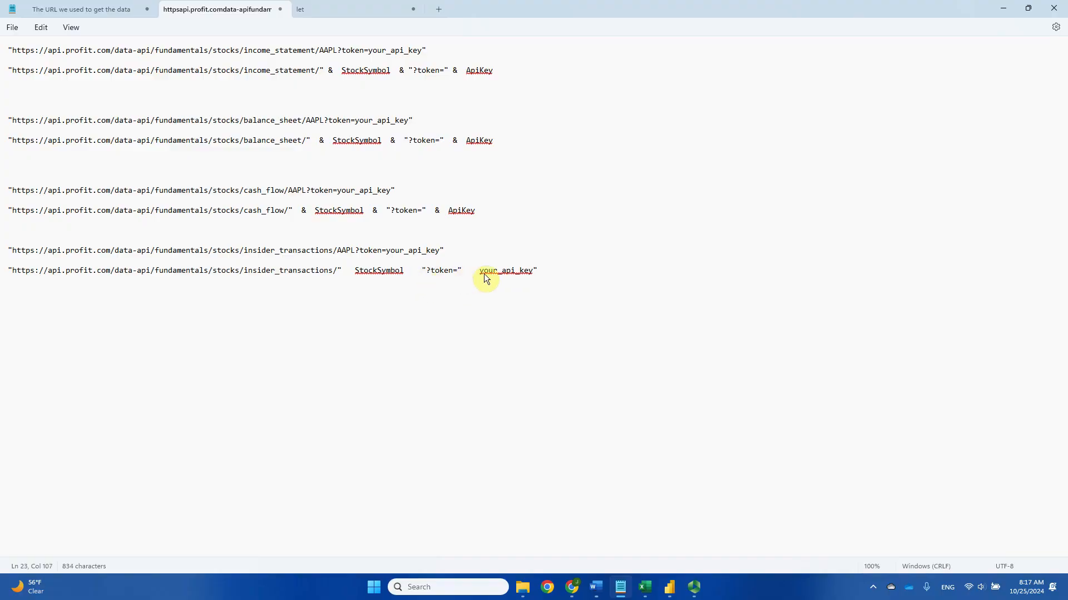
left_click_drag(480, 272, 539, 273)
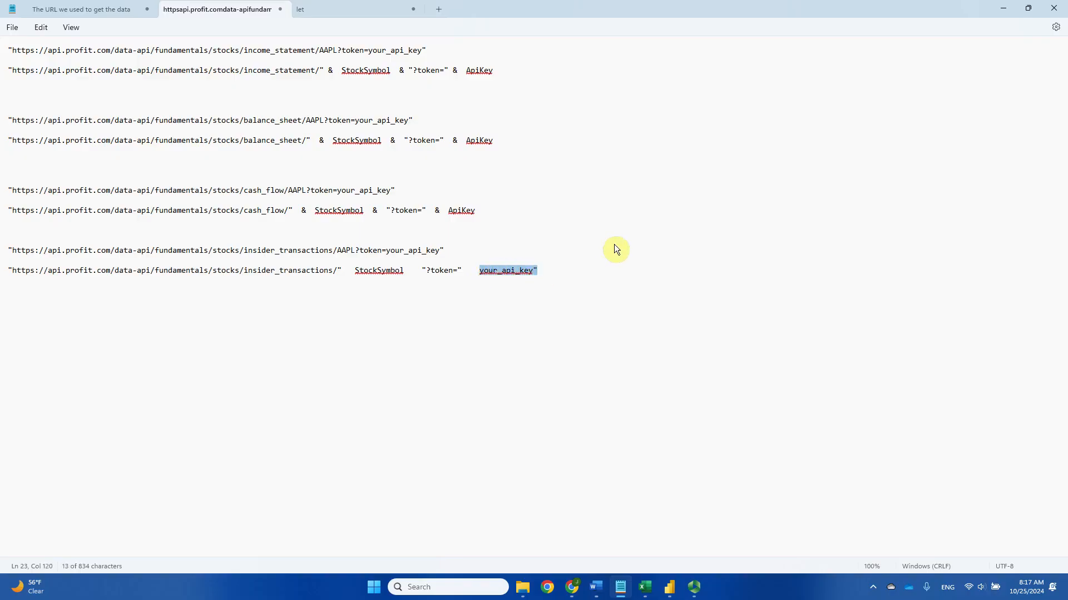
type("ApiKey")
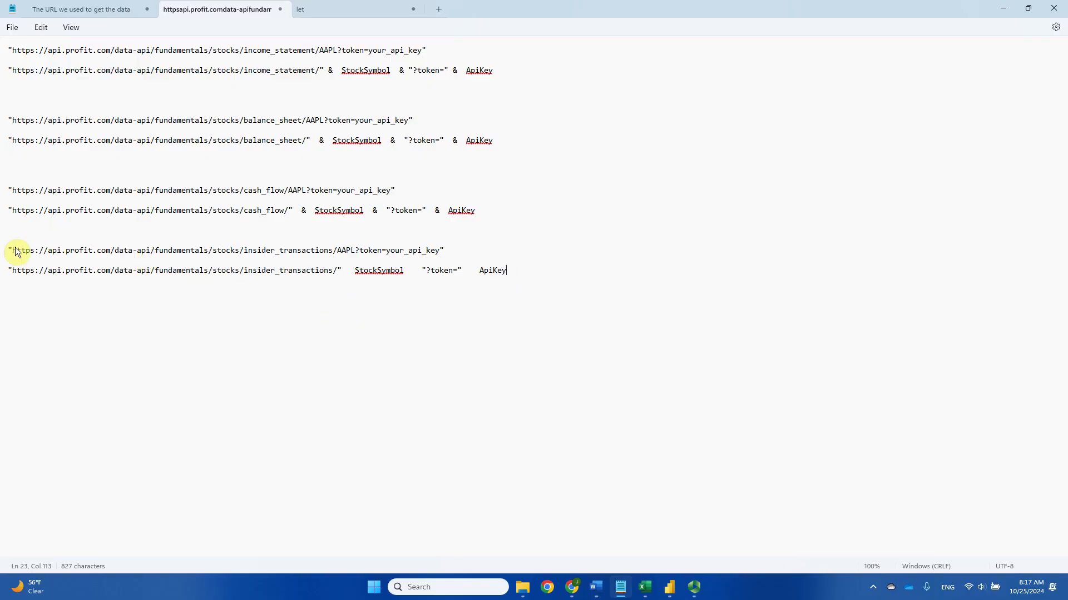
Review the original insider_transactions URL against the parts of the split line: base URL, StockSymbol, "?token=" and ApiKey.
left_click_drag(10, 250, 17, 269)
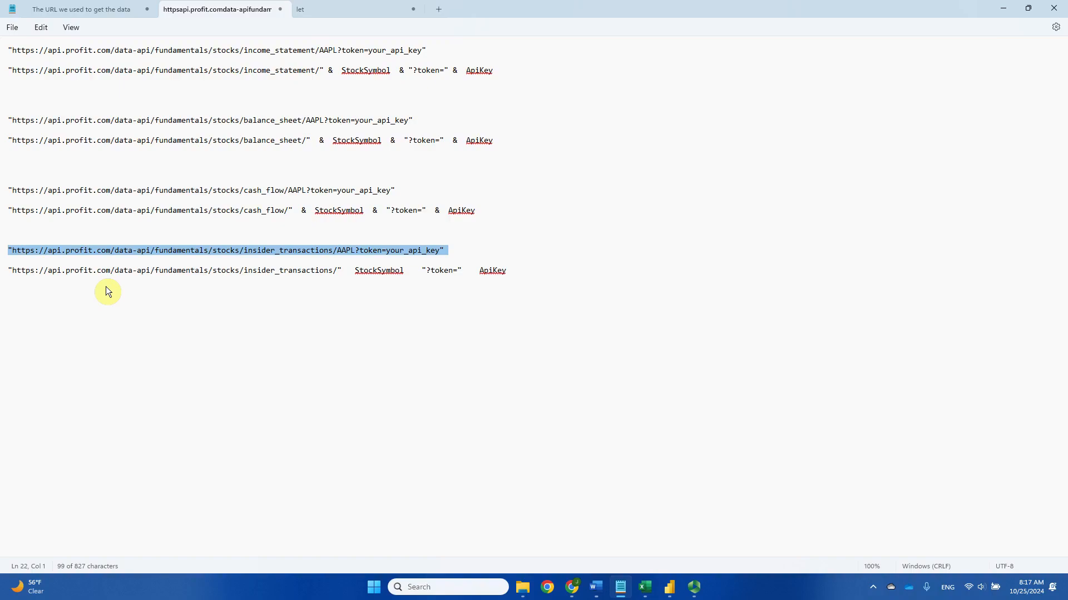
left_click(8, 273)
left_click_drag(8, 274, 406, 273)
left_click(363, 283)
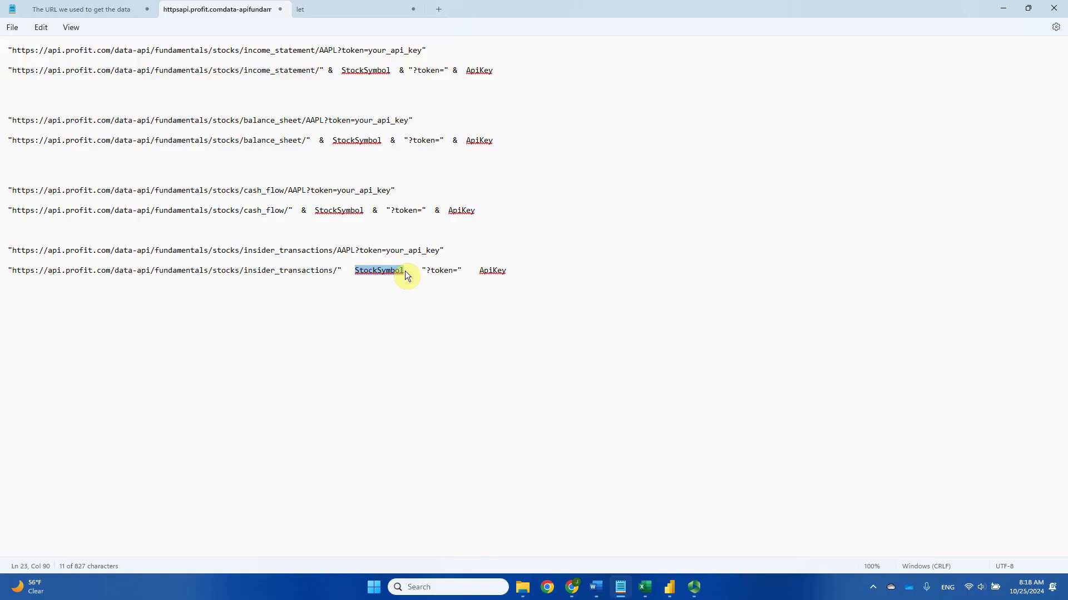
left_click(423, 273)
left_click_drag(420, 269, 463, 269)
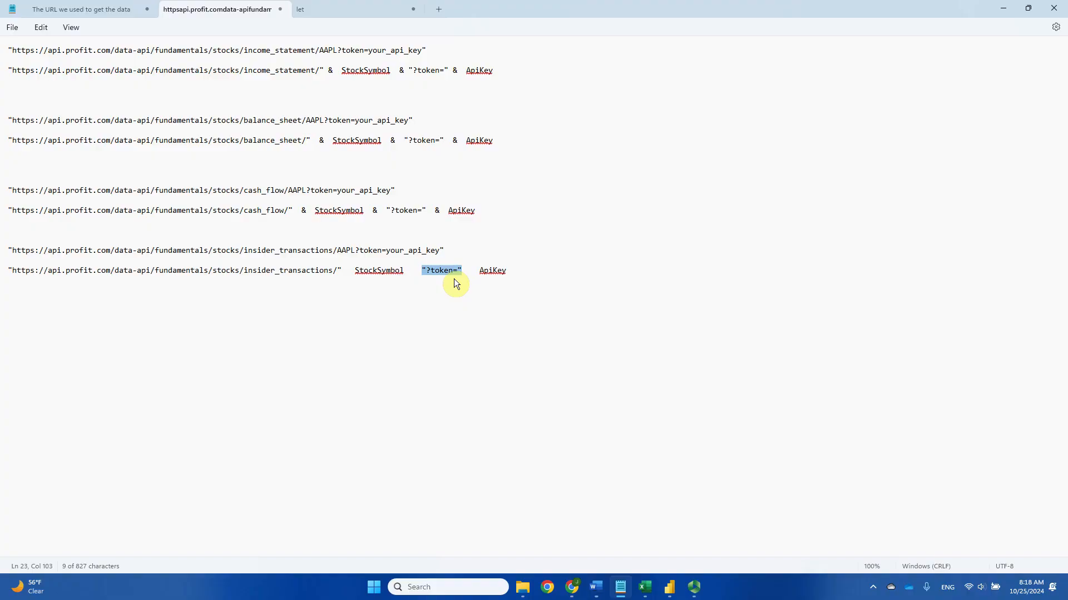
left_click(468, 278)
left_click_drag(480, 276, 494, 277)
Insert & operators between the insider_transactions base URL, StockSymbol, "?token=" and ApiKey in the split line.
left_click(350, 273)
type("&")
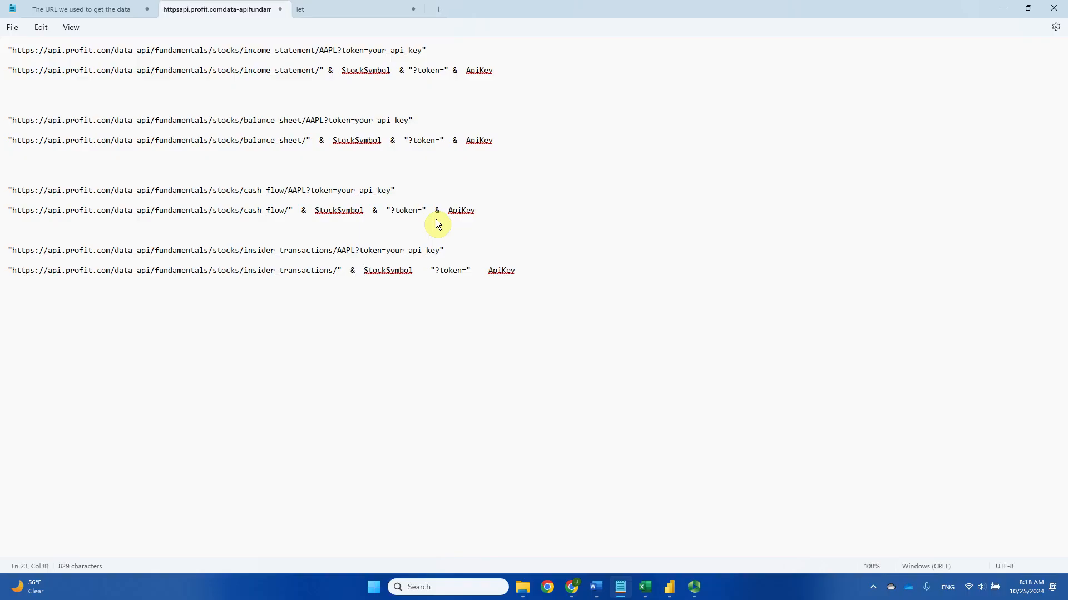
key("Right")
key("Right")
key("Right")
key("Right")
key("Right")
key("Right")
key("Right")
key("Right")
key("Right")
key("Right")
type("&")
key("Right")
key("Right")
key("Right")
key("Right")
key("Right")
key("Right")
key("Right")
key("Right")
key("Right")
key("Right")
key("Right")
key("Right")
type("&")
Copy the joined insider_transactions expression over the hard-coded URL in Power BI's InsiderTrading query code, and apply the change.
left_click(5, 270)
key("ctrl+c")
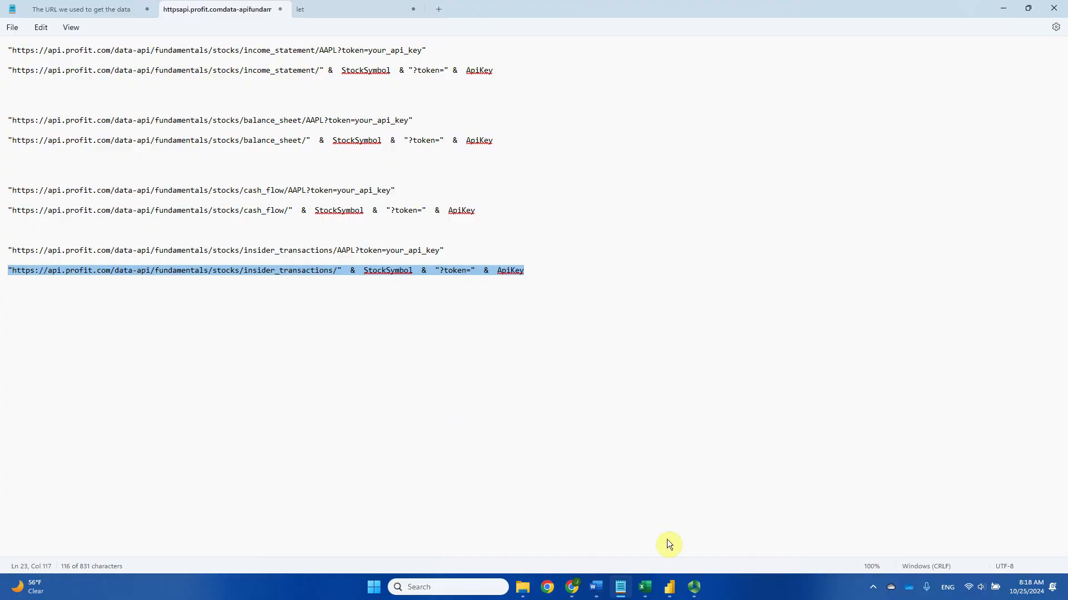
mouse_move(668, 587)
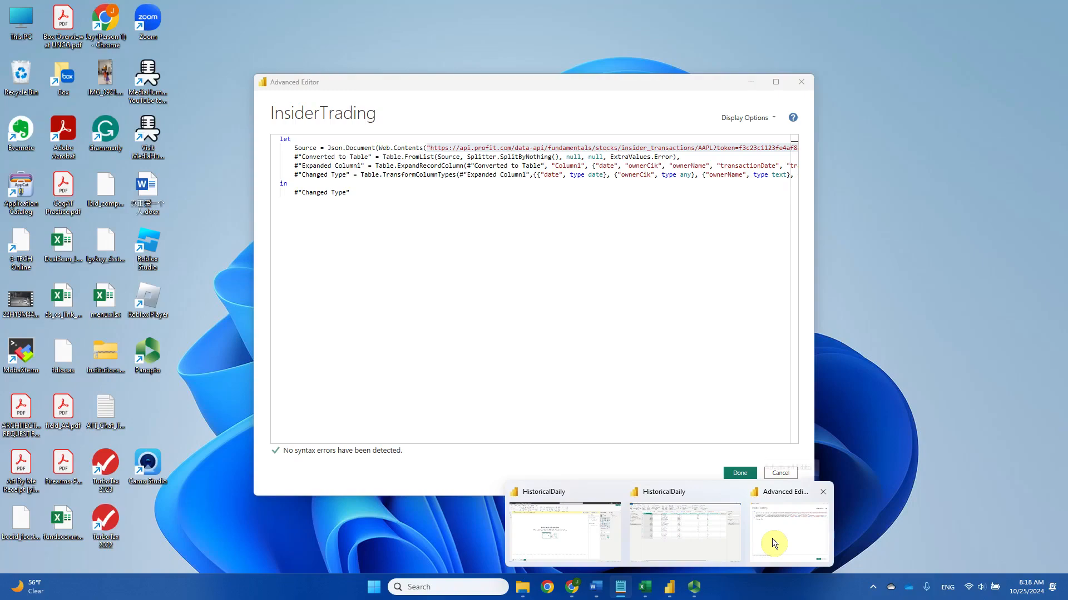
left_click(774, 542)
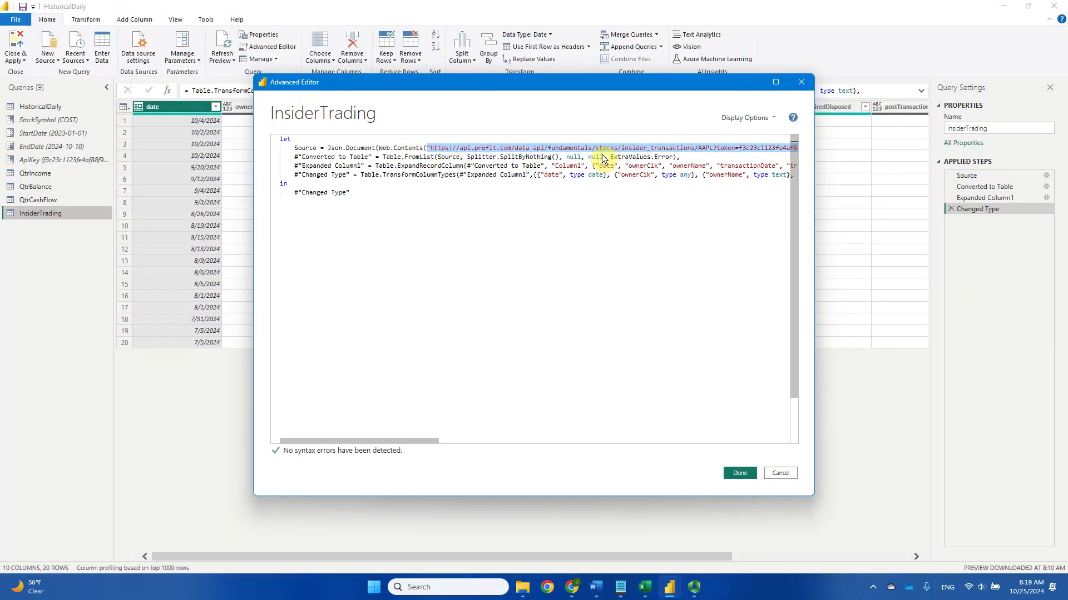
key("ctrl+v")
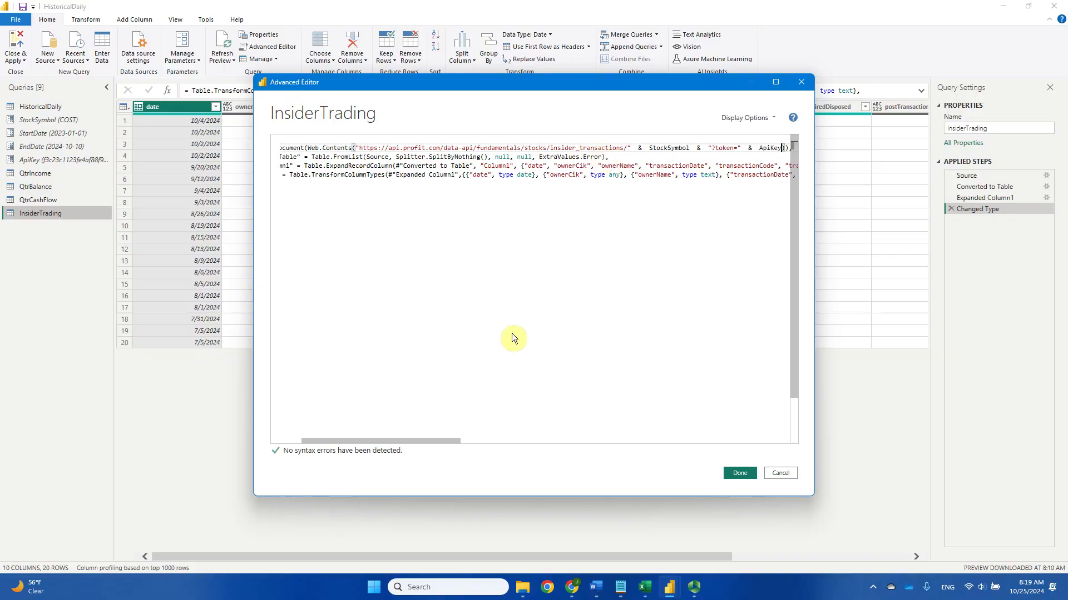
left_click_drag(424, 442, 368, 442)
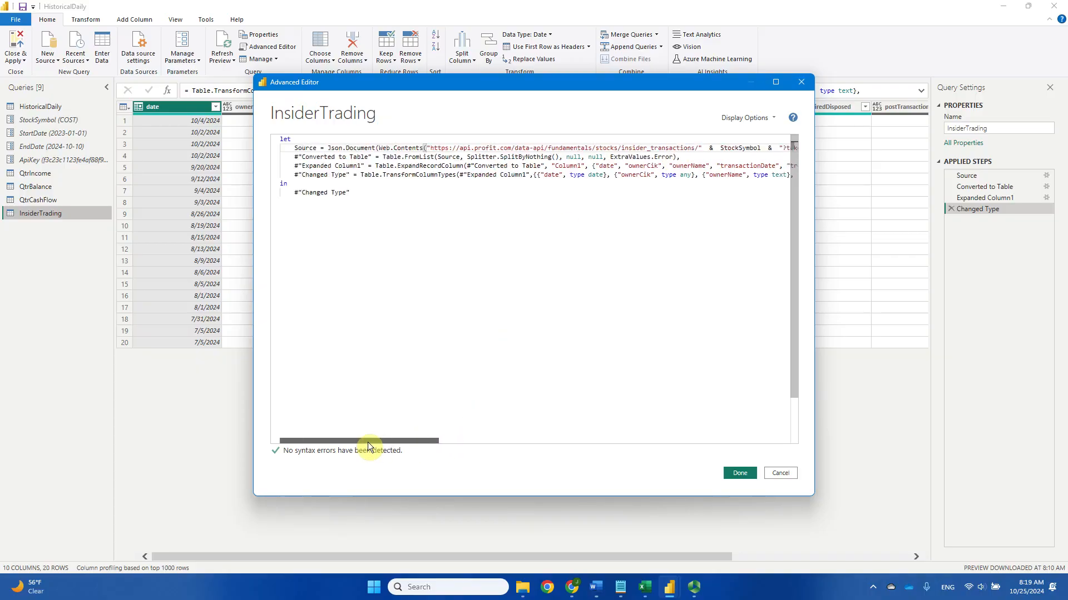
left_click(740, 473)
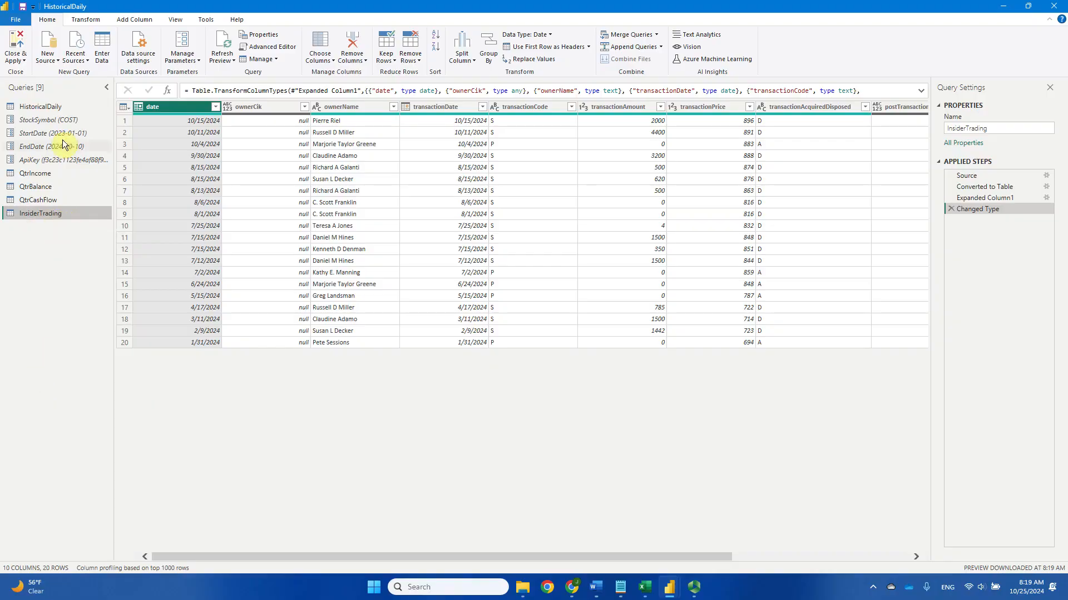
Check the StockSymbol parameter's current value and examine the owner names in the InsiderTrading query.
left_click(82, 119)
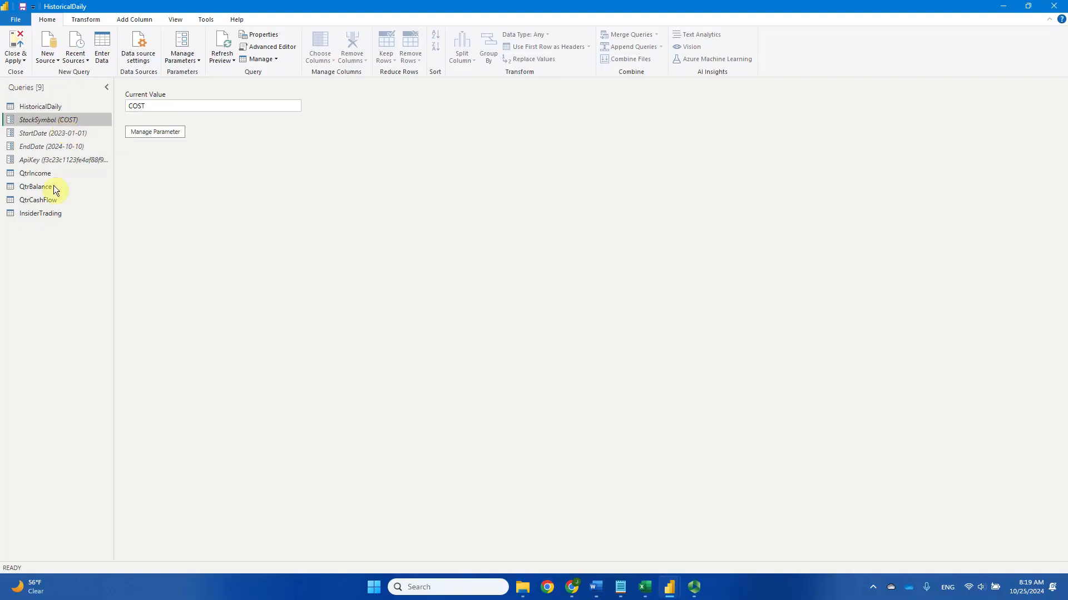
left_click(49, 214)
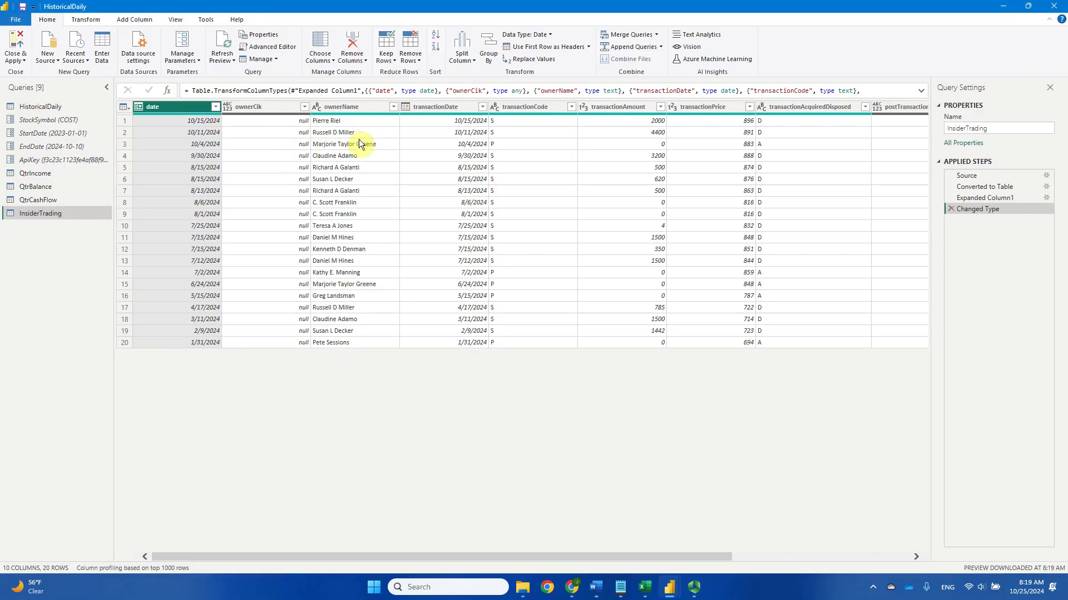
left_click(375, 146)
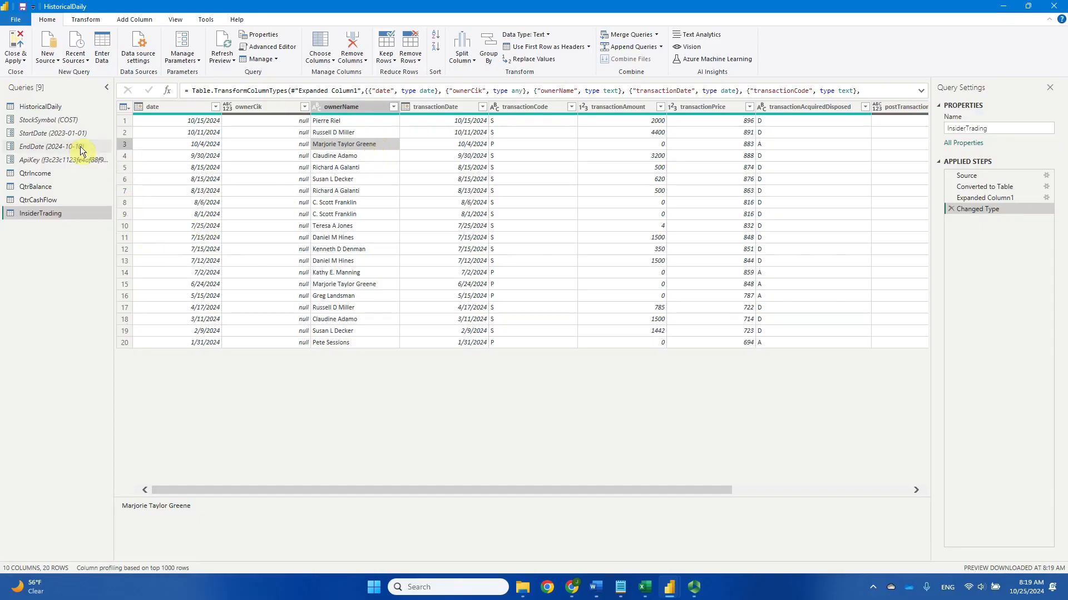
Set the StockSymbol parameter to AAL and reload the InsiderTrading query.
left_click(72, 122)
left_click(184, 106)
double_click(185, 105)
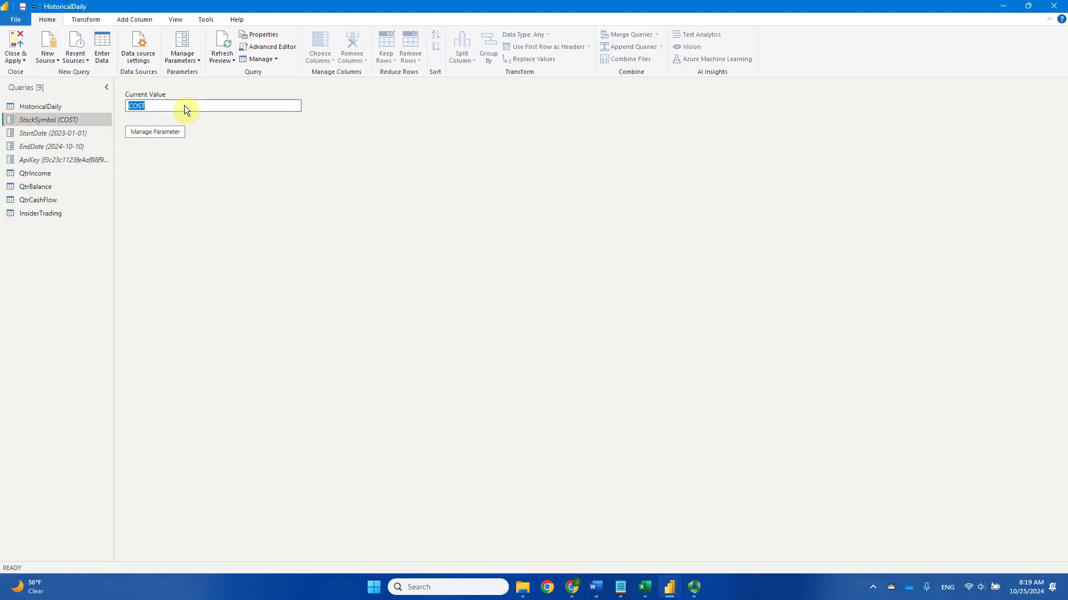
type("AAL")
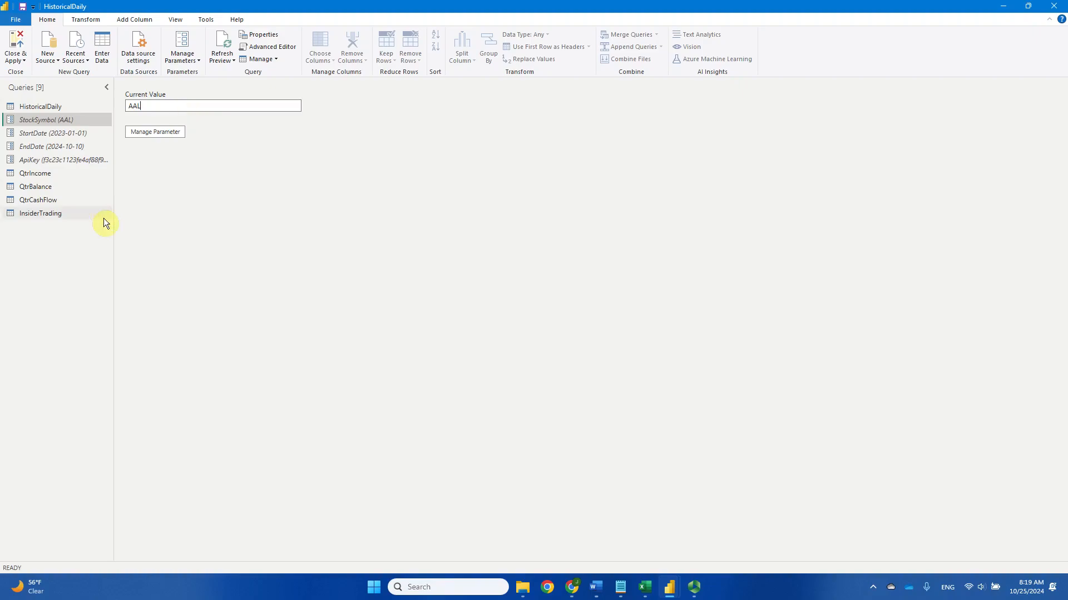
left_click(73, 215)
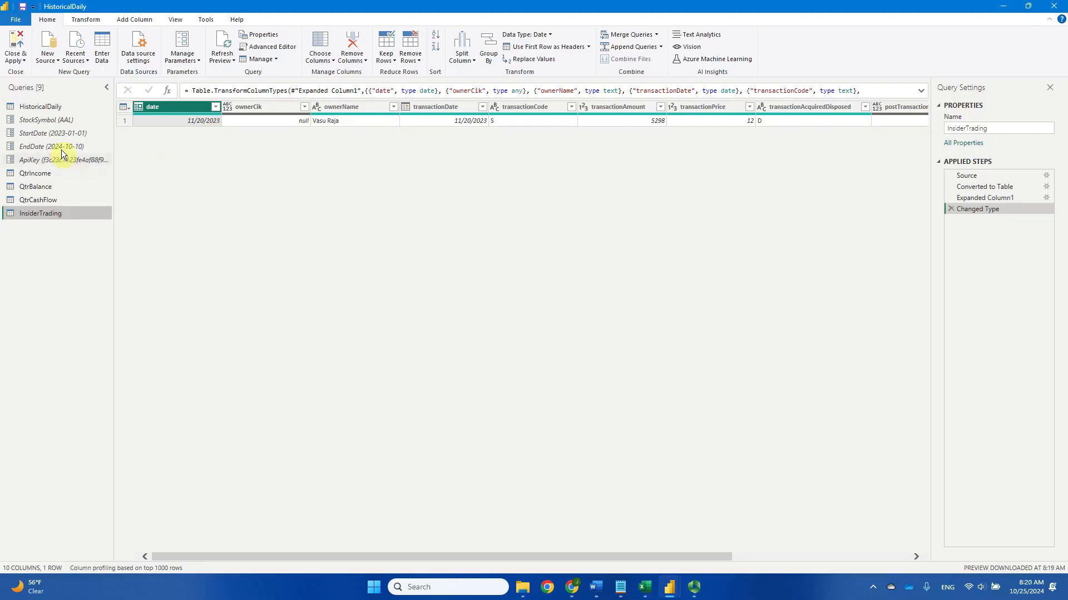
Change the StockSymbol parameter to TSLA and examine the transactions in the InsiderTrading query.
left_click(70, 119)
left_click(181, 109)
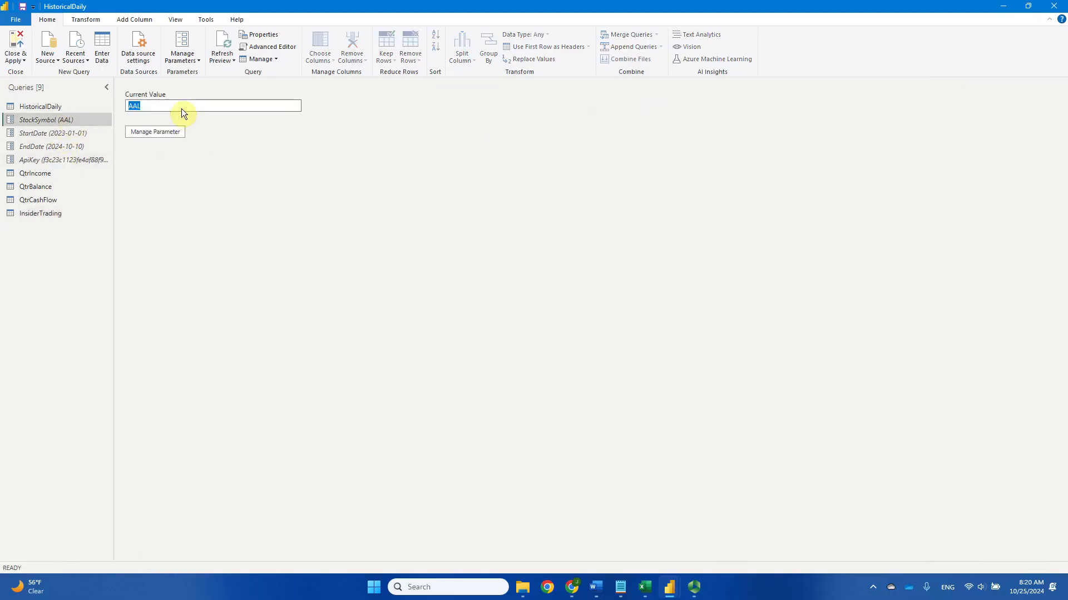
type("TSLA")
left_click(38, 216)
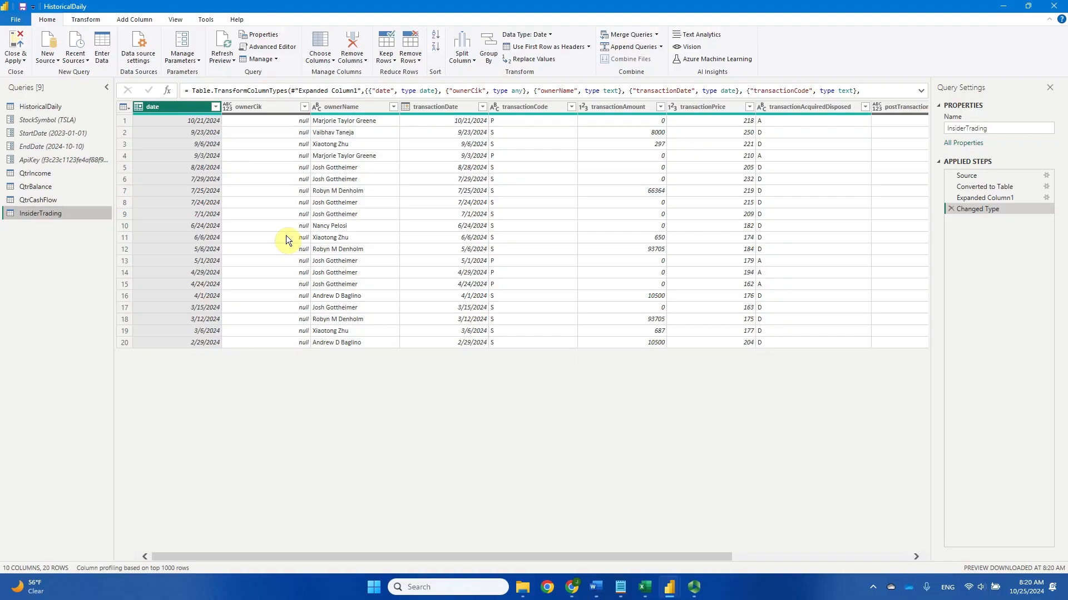
left_click(375, 122)
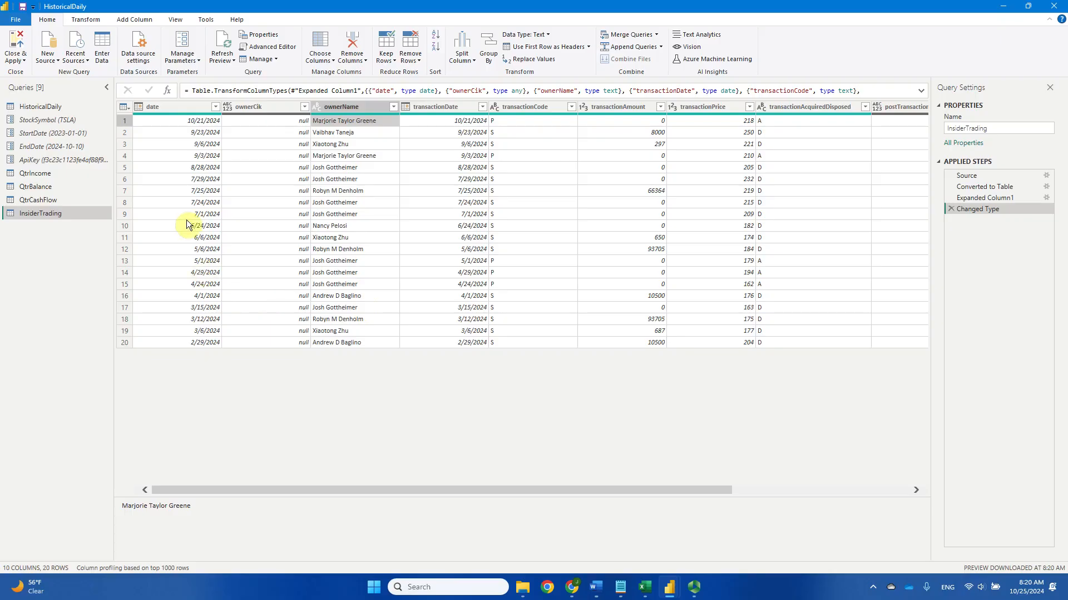
Set the StockSymbol parameter to AAPL and load its transactions in the InsiderTrading query.
left_click(75, 119)
double_click(218, 108)
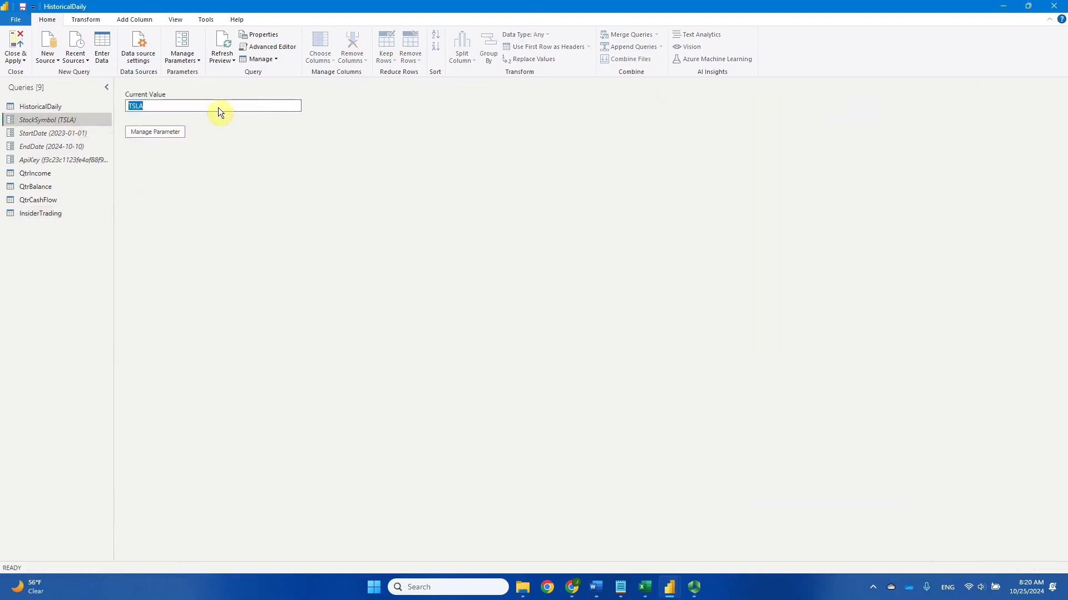
type("AAPL")
key("Return")
left_click(53, 216)
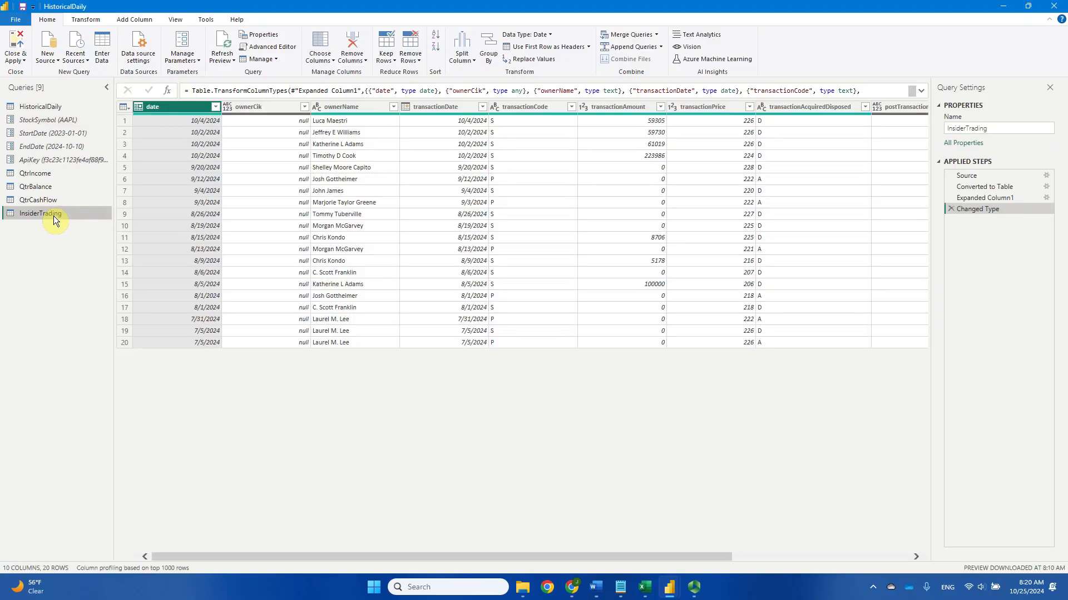
Examine individual owner names in the InsiderTrading rows and recheck the StockSymbol parameter's value.
left_click(358, 156)
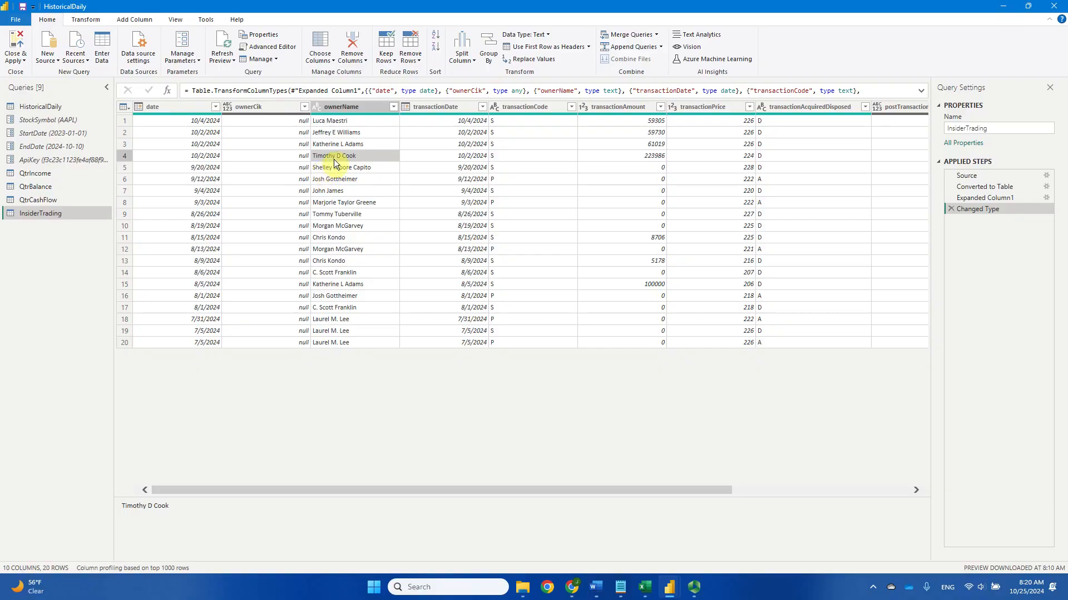
left_click(371, 207)
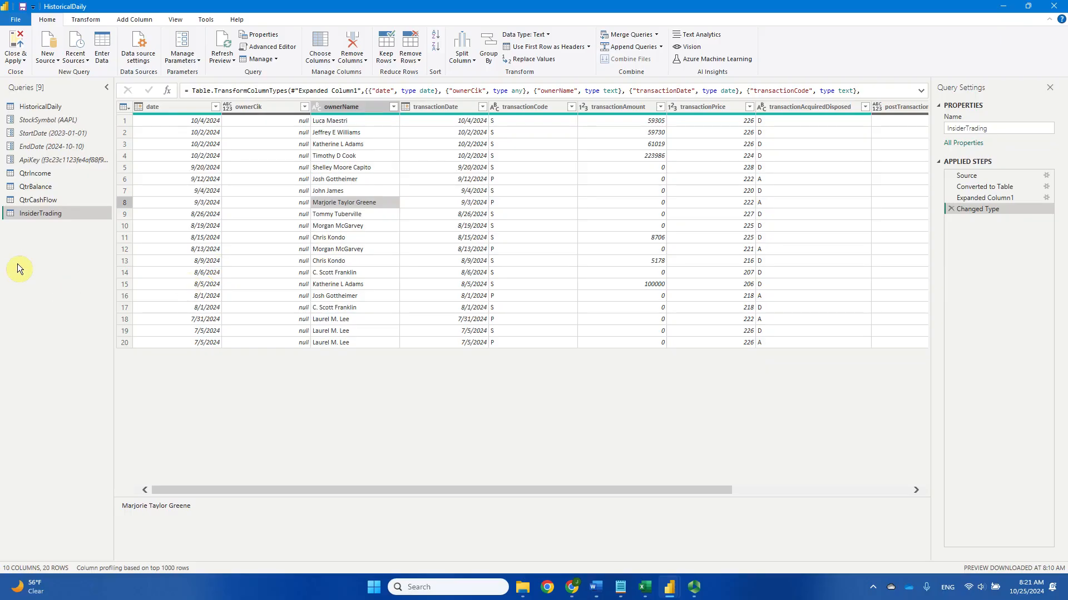
left_click(75, 119)
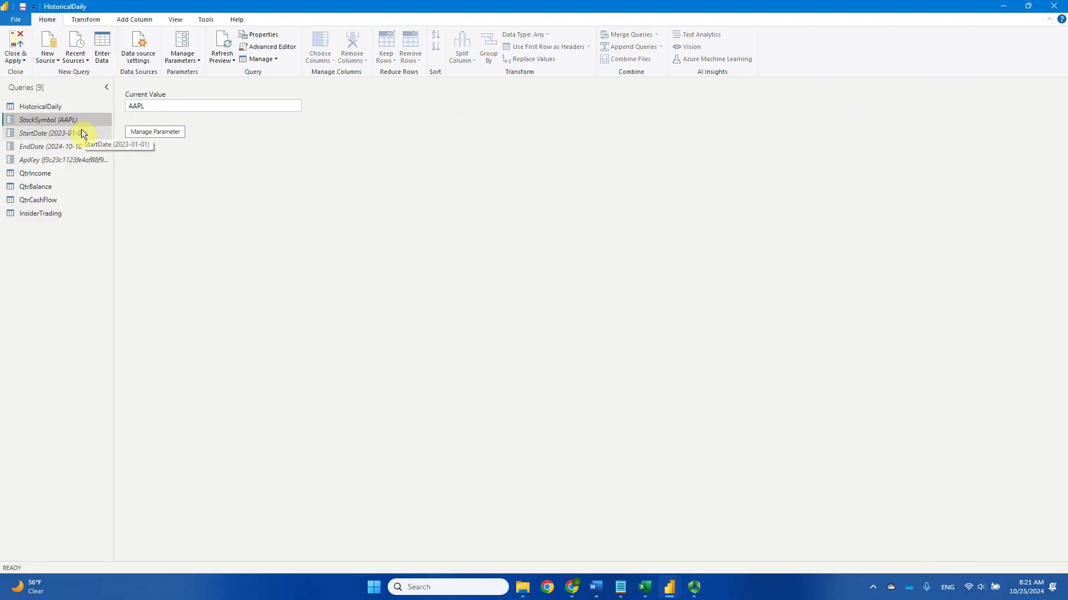
left_click(51, 214)
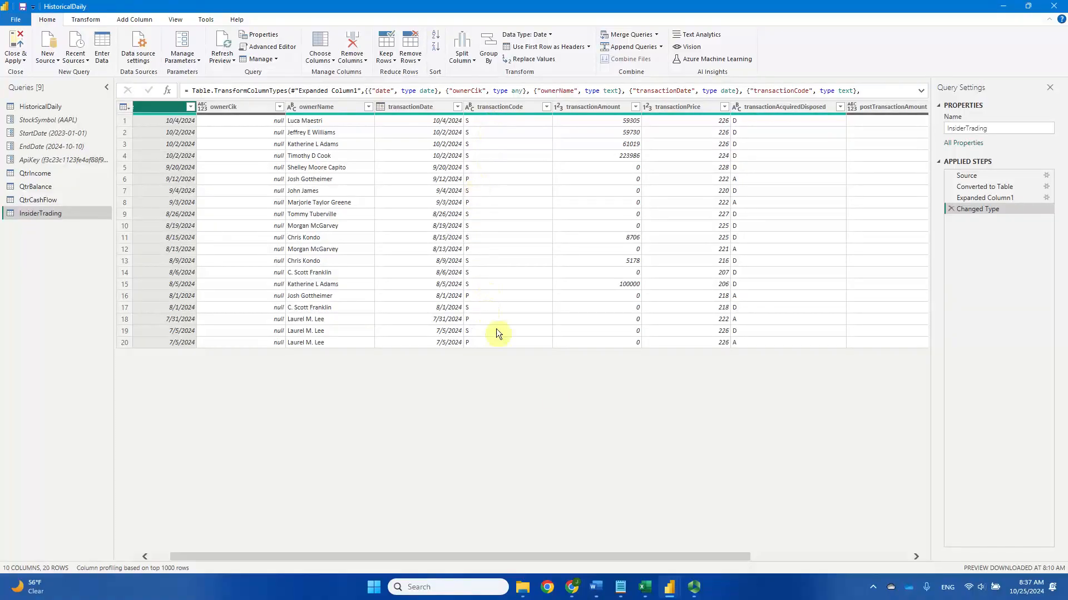
Switch to Chrome and open SEC.gov's Ownership Form Codes page from the "insider transactions code sec" search to read the transaction codes.
left_click(573, 587)
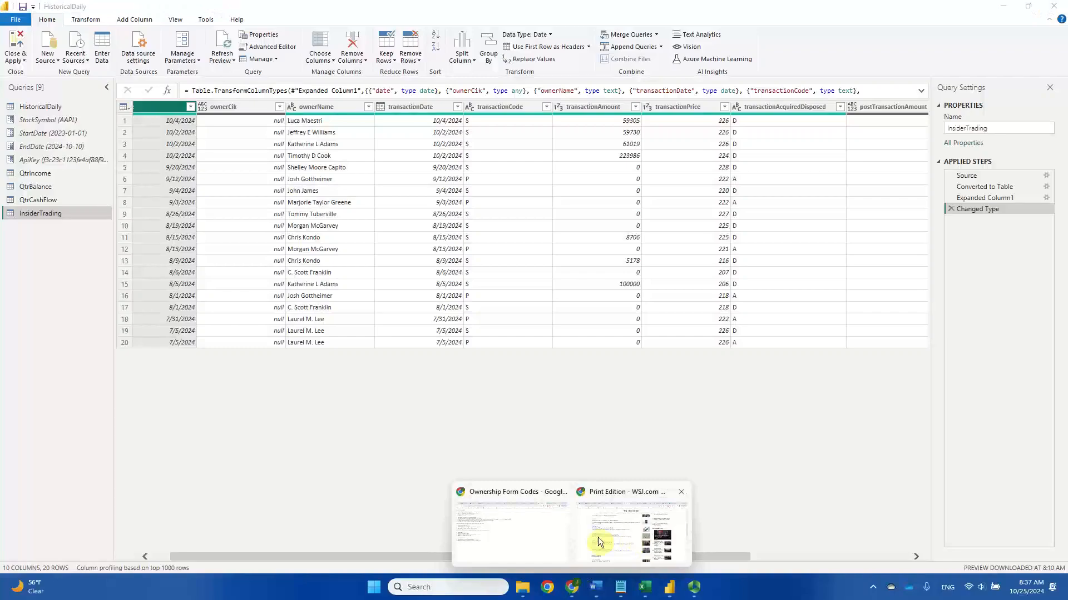
left_click(532, 538)
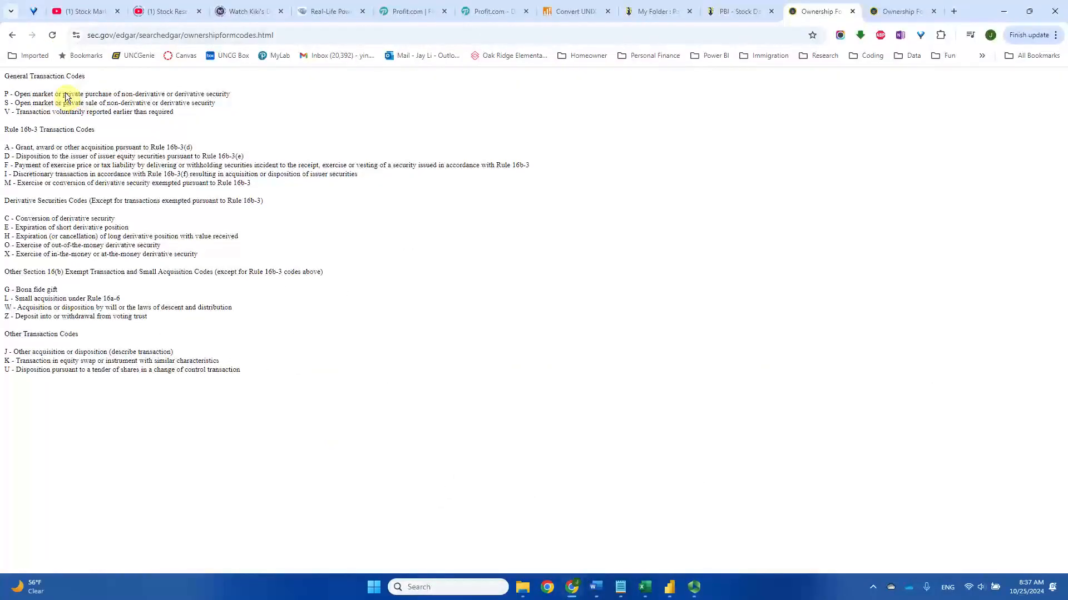
left_click(8, 36)
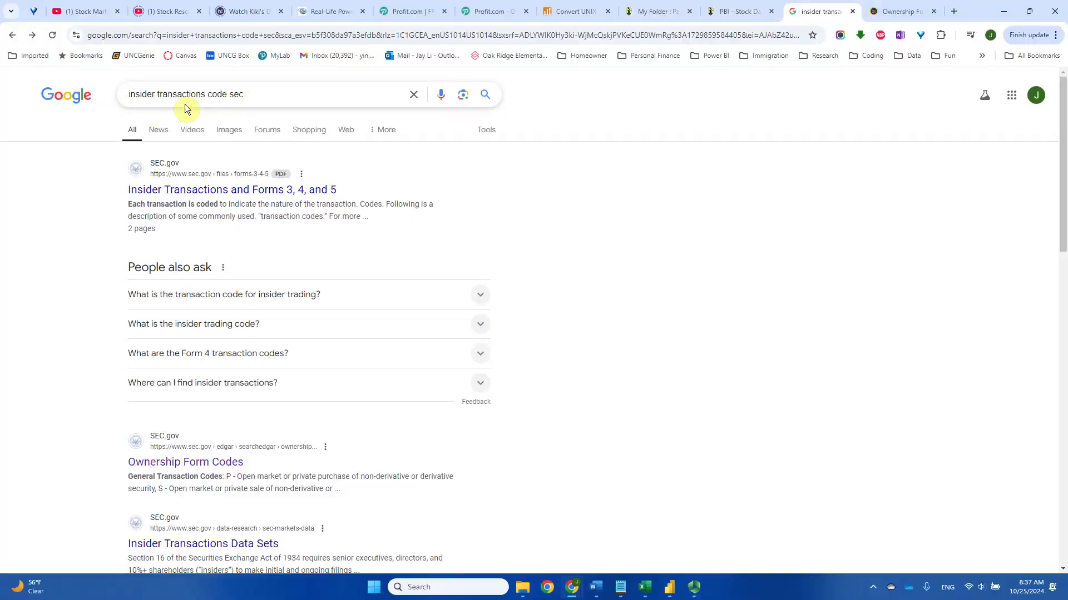
left_click(184, 464)
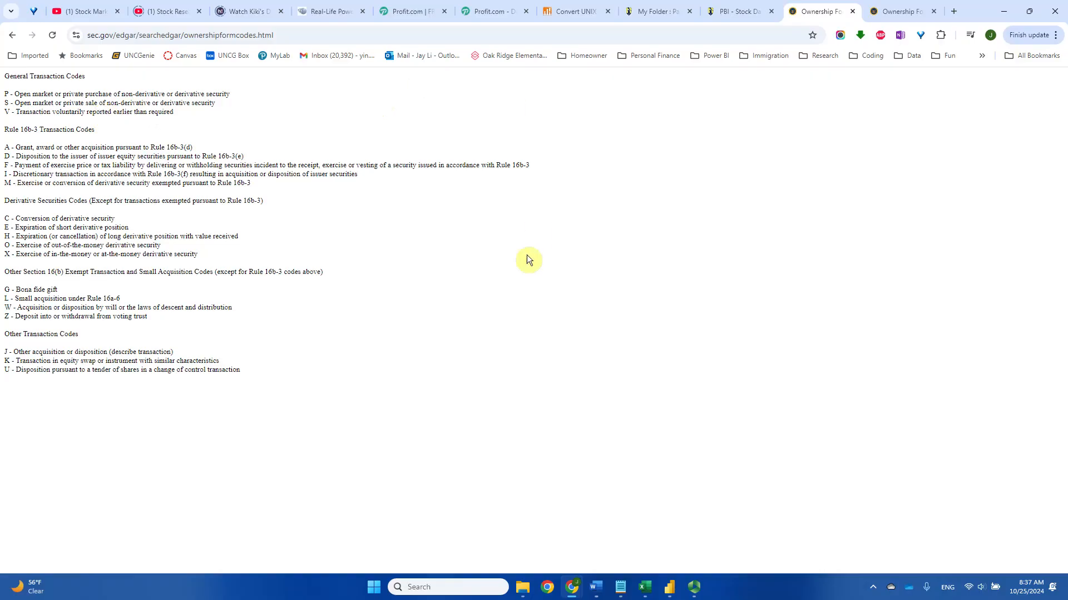
Return to the InsiderTrading query in Power BI and examine the transactionCode value in row 6.
mouse_move(669, 587)
left_click(692, 558)
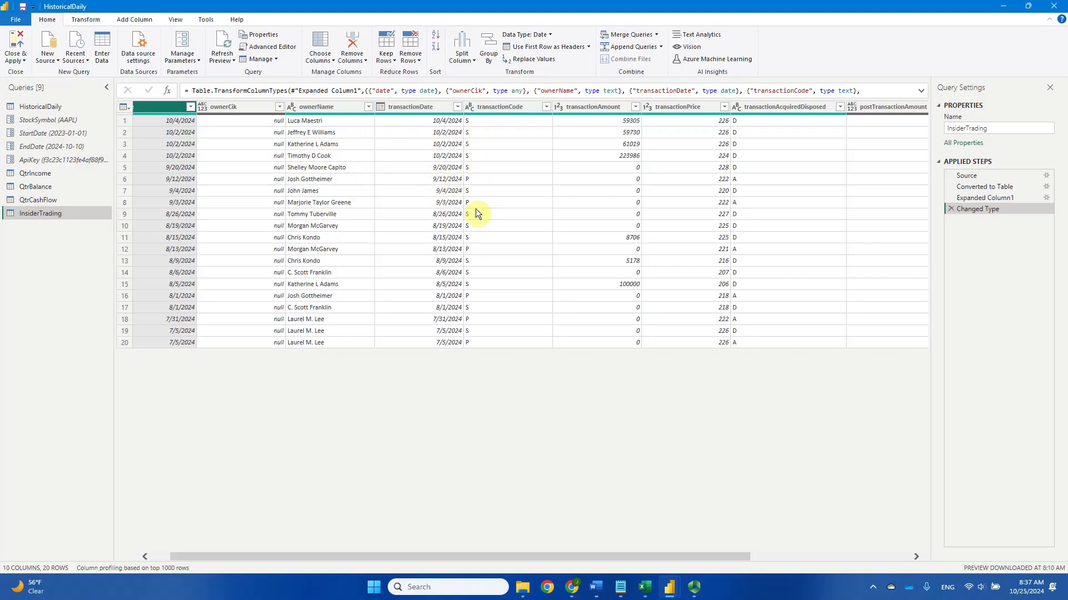
left_click(472, 181)
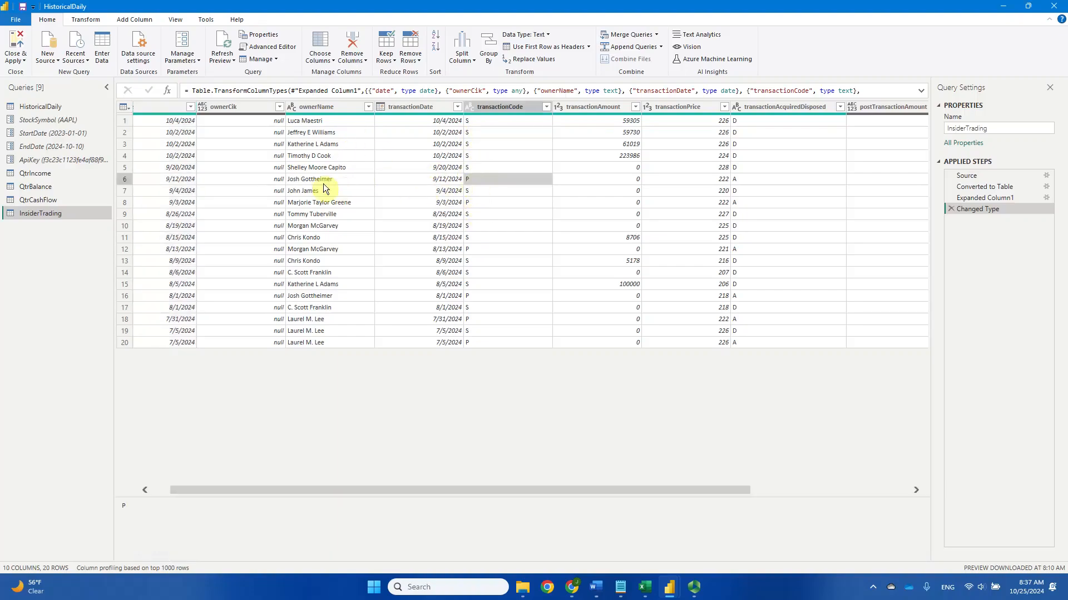